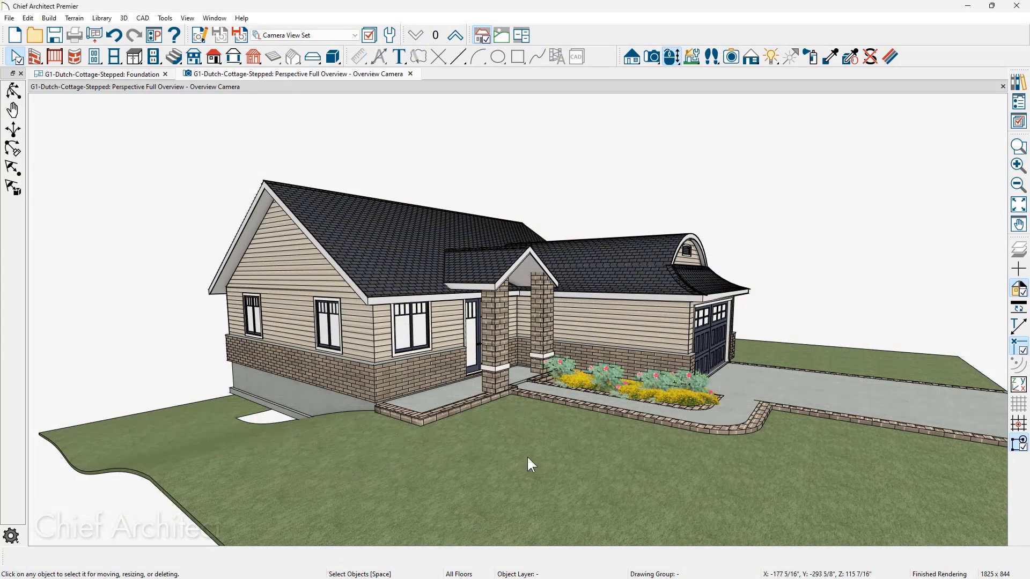
Orbit and zoom the 3D view to face the gable-end foundation
{"action": "middle_click_drag", "start_coordinate": [527, 455], "coordinate": [715, 433]}
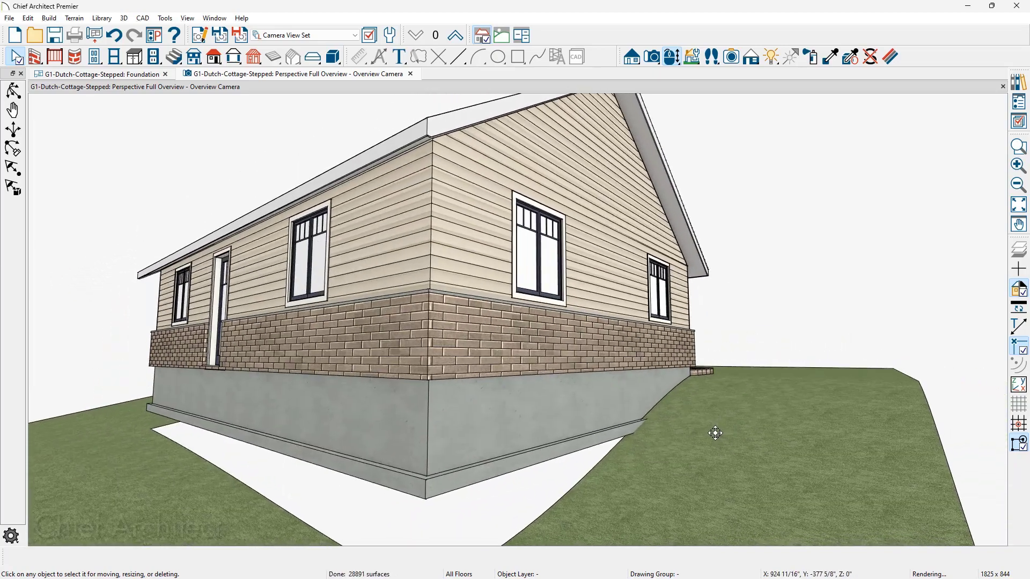
{"action": "scroll", "coordinate": [715, 433], "scroll_direction": "down", "scroll_amount": 5}
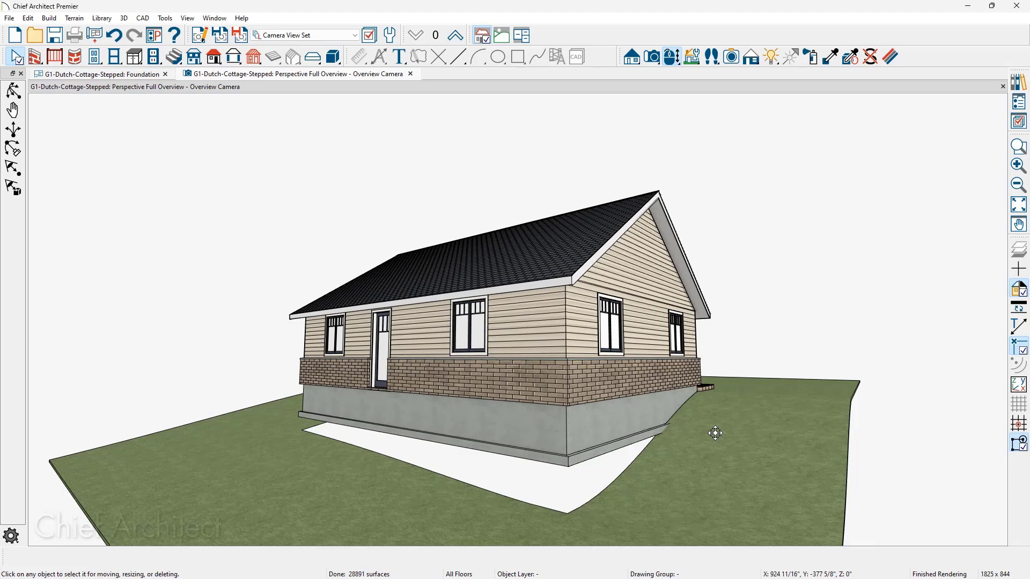
{"action": "middle_click_drag", "start_coordinate": [683, 406], "coordinate": [589, 391]}
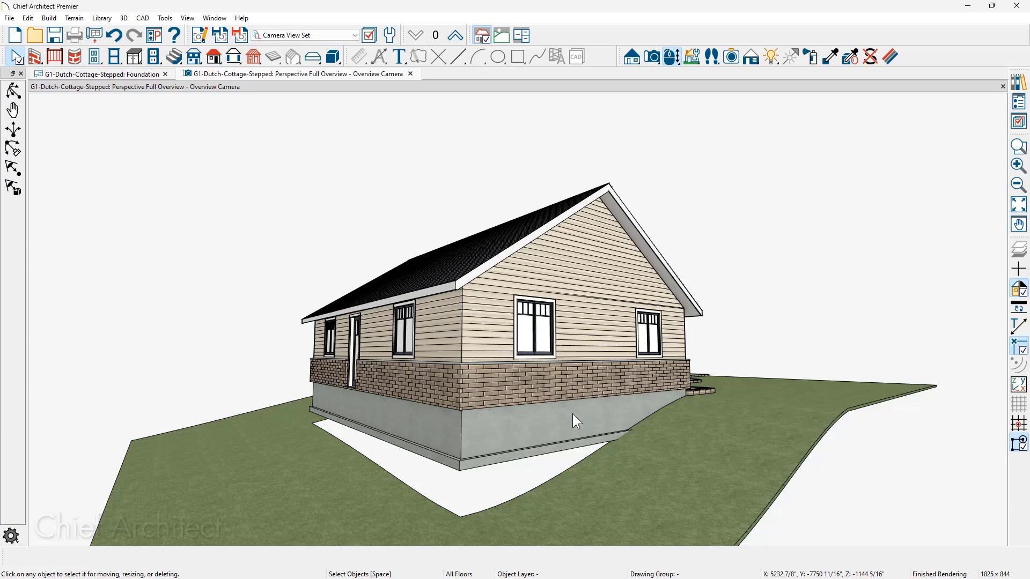
From the foundation plan, aim an elevation camera at the house's side and frame the whole wall
{"action": "left_click", "coordinate": [143, 75]}
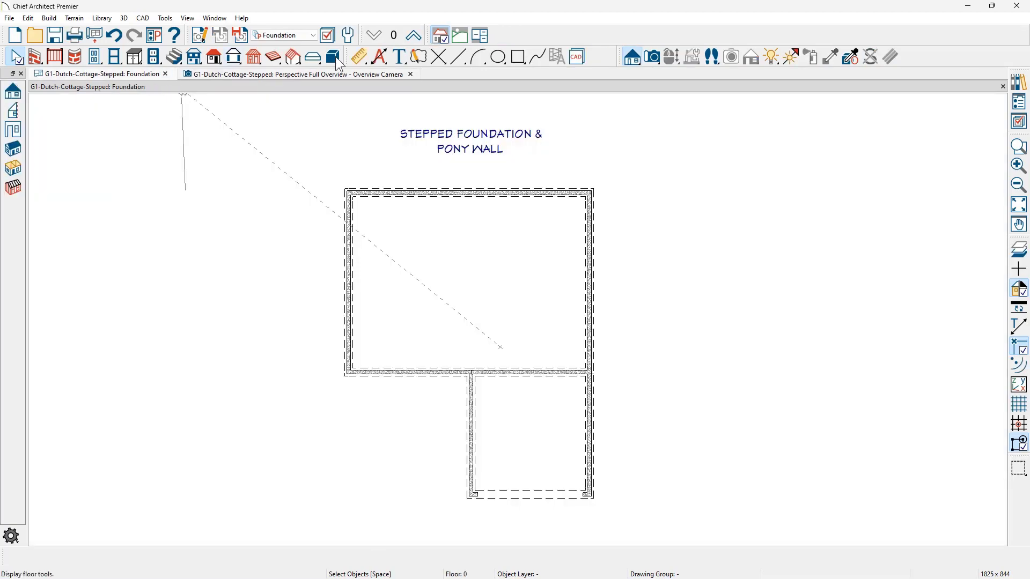
{"action": "left_click", "coordinate": [632, 56]}
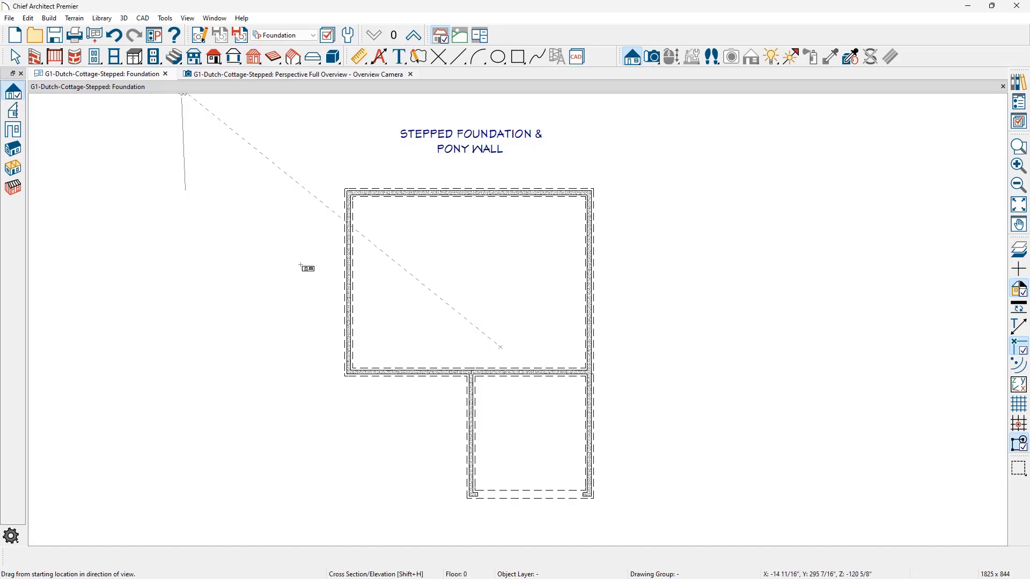
{"action": "left_click_drag", "start_coordinate": [307, 261], "coordinate": [438, 260]}
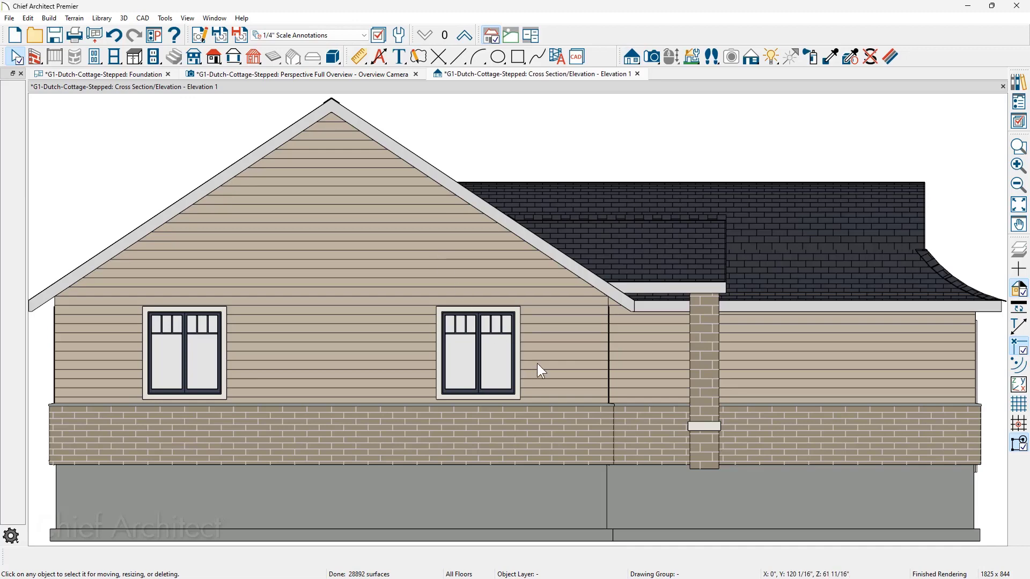
{"action": "scroll", "coordinate": [539, 361], "scroll_direction": "down", "scroll_amount": 2}
{"action": "middle_click_drag", "start_coordinate": [522, 401], "coordinate": [589, 331]}
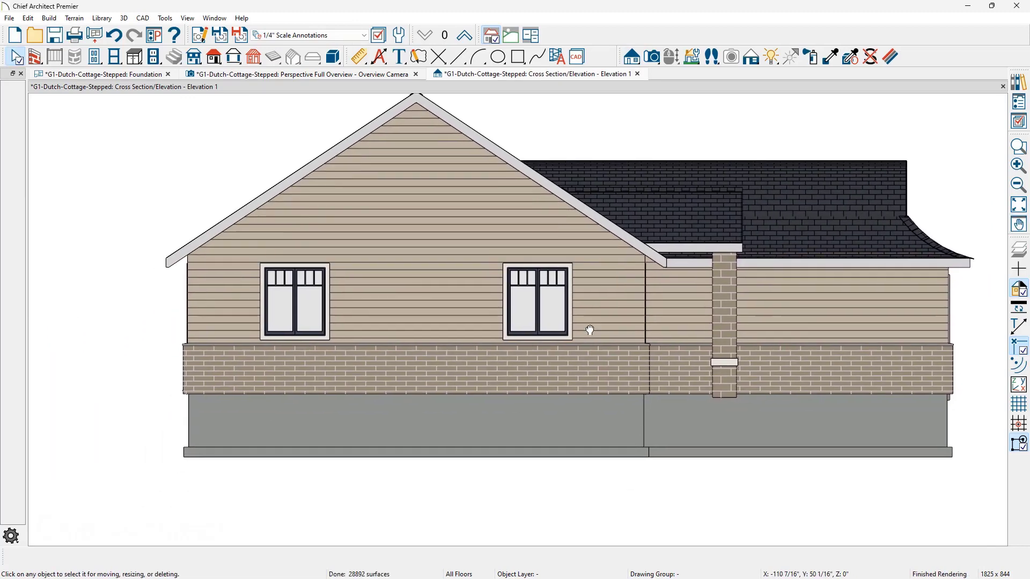
Filter layers by 'terrain' and display Terrain Perimeter and Terrain Features, then pan to the terrain
{"action": "left_click", "coordinate": [1018, 122]}
{"action": "left_click", "coordinate": [869, 151]}
{"action": "type", "text": "terrain"}
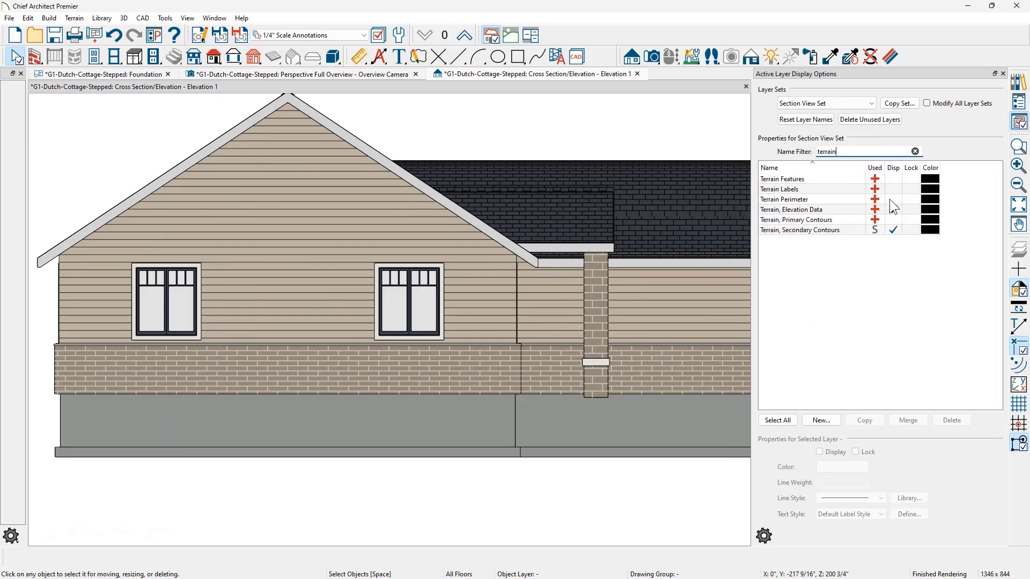
{"action": "left_click", "coordinate": [892, 200]}
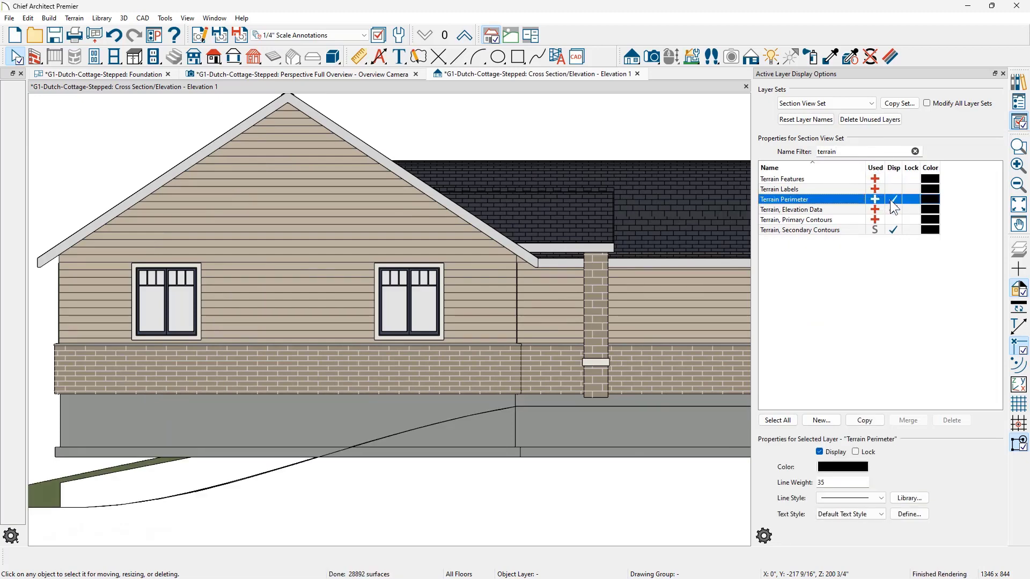
{"action": "left_click", "coordinate": [893, 180]}
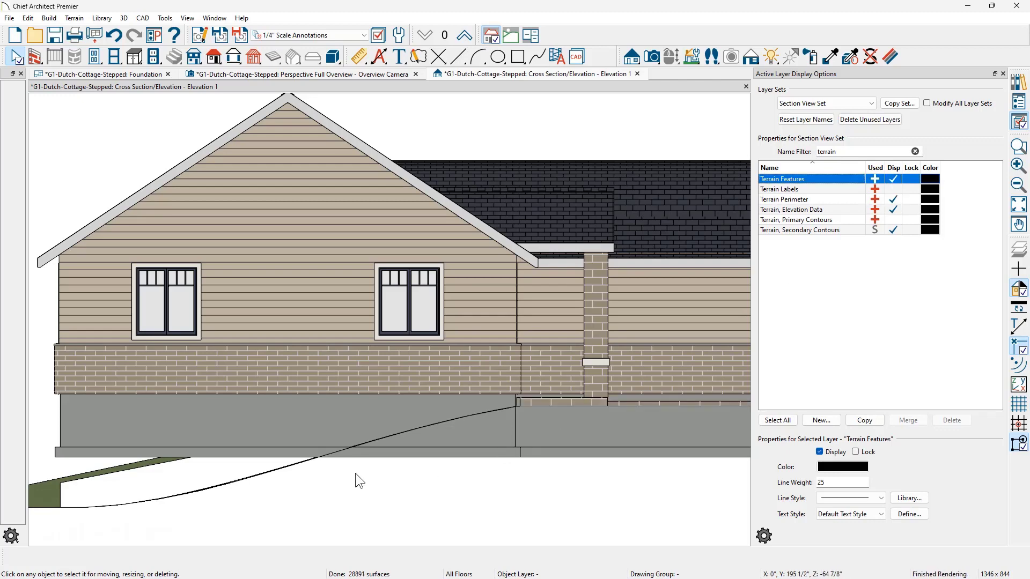
{"action": "middle_click_drag", "start_coordinate": [355, 473], "coordinate": [432, 445]}
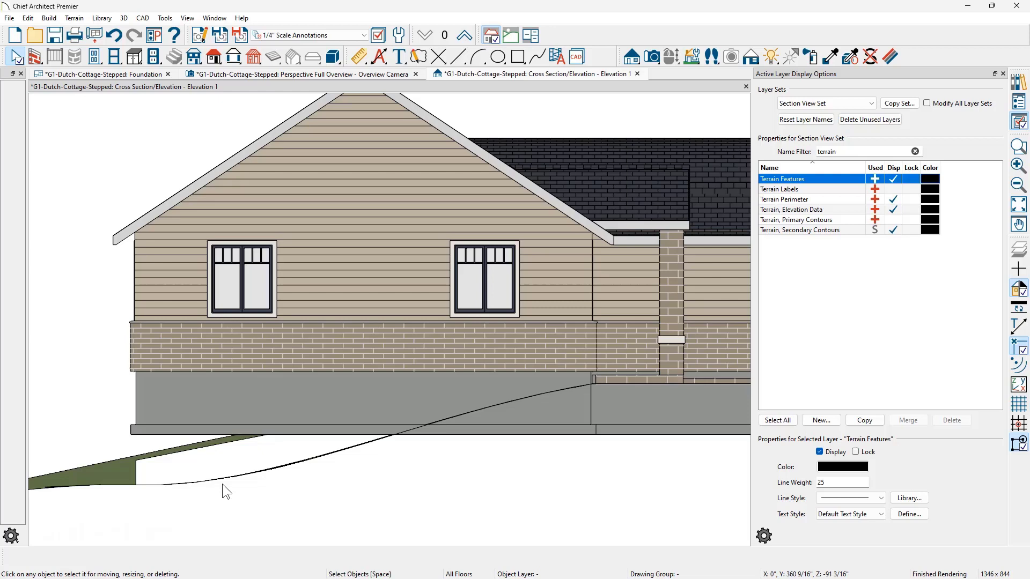
Draw a straight grade line running down-left from the end of the terrain curve
{"action": "left_click", "coordinate": [458, 57]}
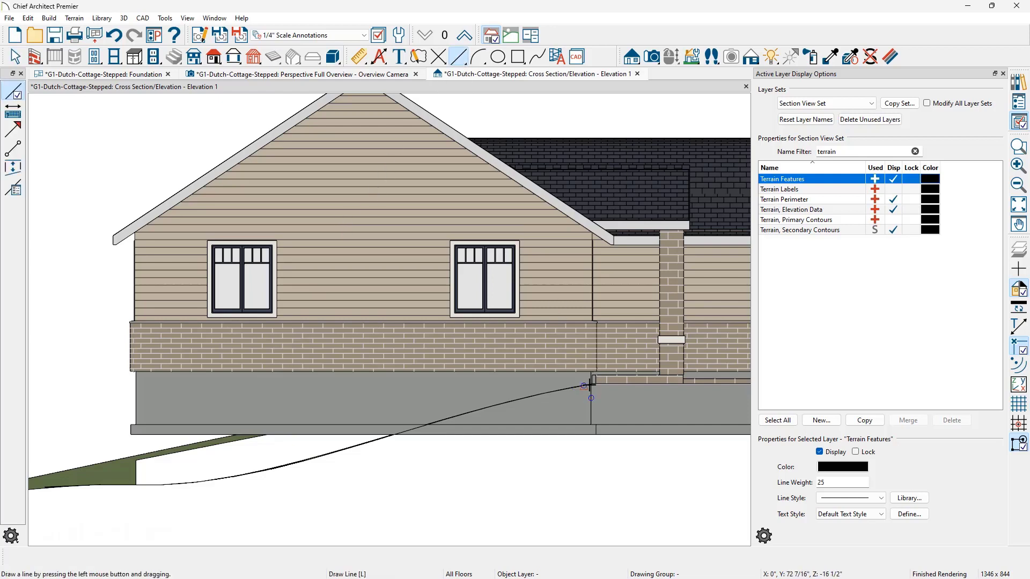
{"action": "mouse_move", "coordinate": [593, 384]}
{"action": "left_mouse_down"}
{"action": "mouse_move", "coordinate": [200, 457]}
{"action": "mouse_move", "coordinate": [130, 486]}
{"action": "left_mouse_up"}
{"action": "key", "text": "space"}
{"action": "left_click", "coordinate": [156, 480]}
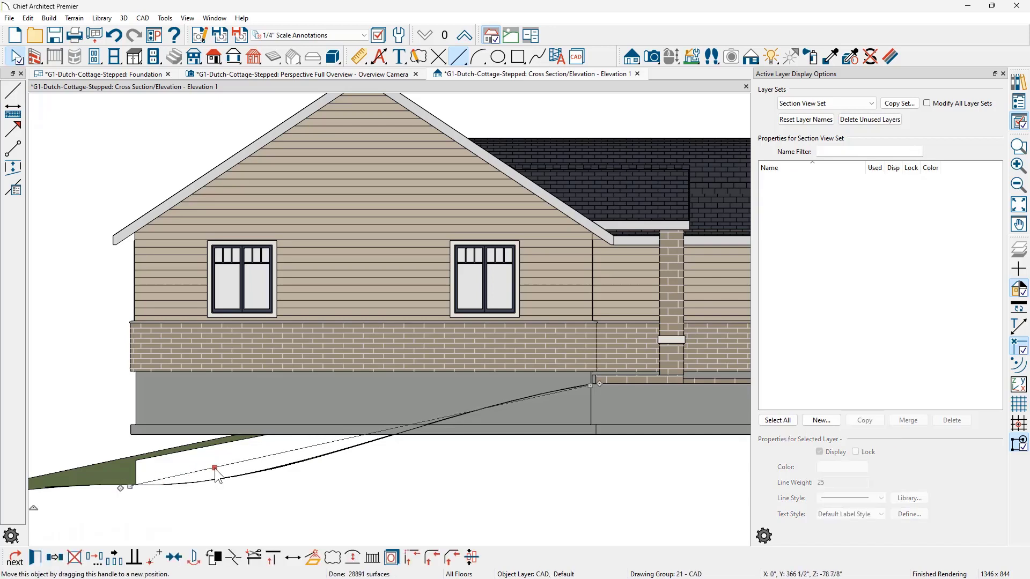
Move the slope line 24 inches downward, parallel to itself
{"action": "left_click", "coordinate": [339, 452]}
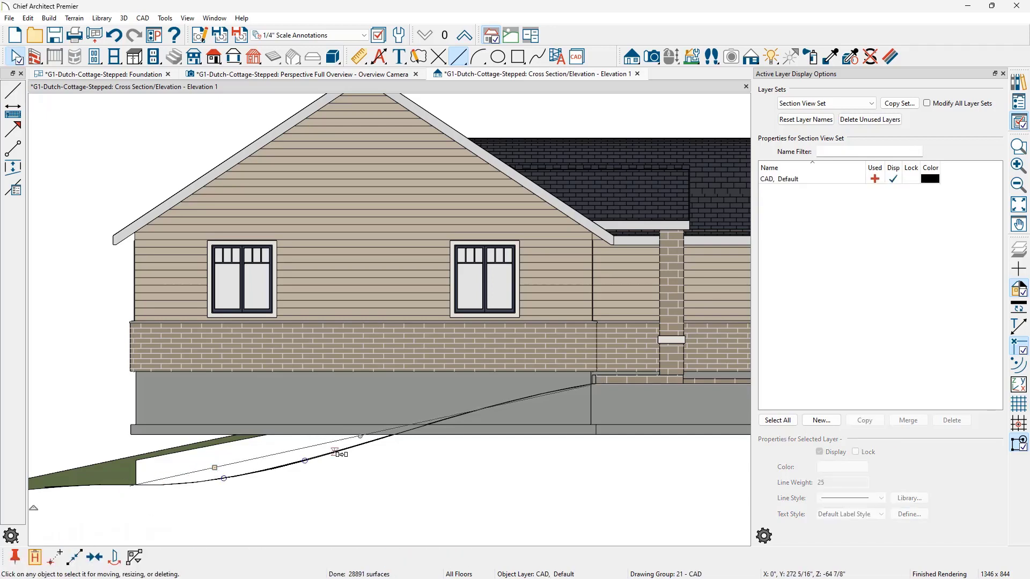
{"action": "left_click_drag", "start_coordinate": [358, 437], "coordinate": [359, 476]}
{"action": "key", "text": "Tab"}
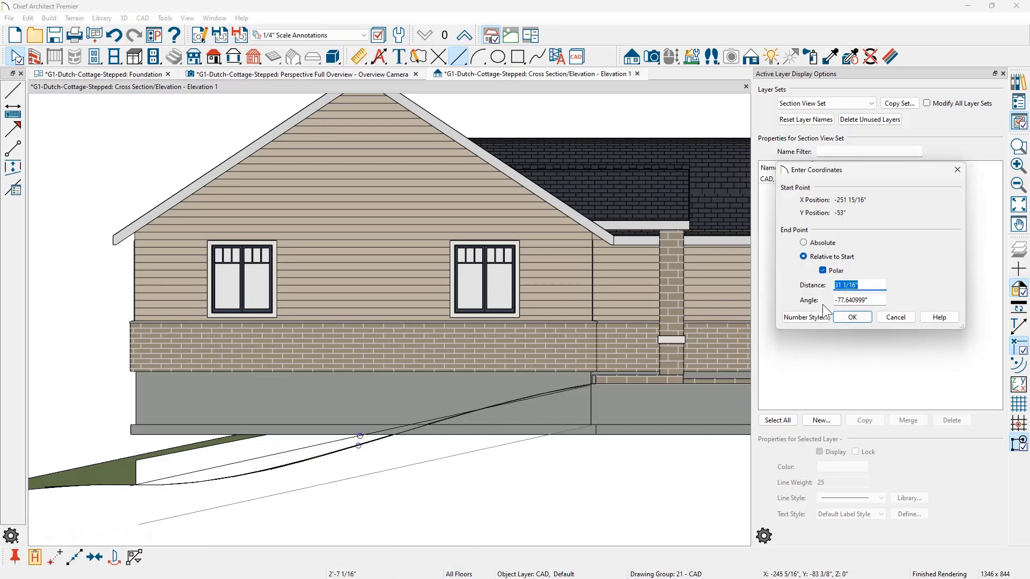
{"action": "type", "text": "24"}
{"action": "key", "text": "Return"}
{"action": "key", "text": "Escape"}
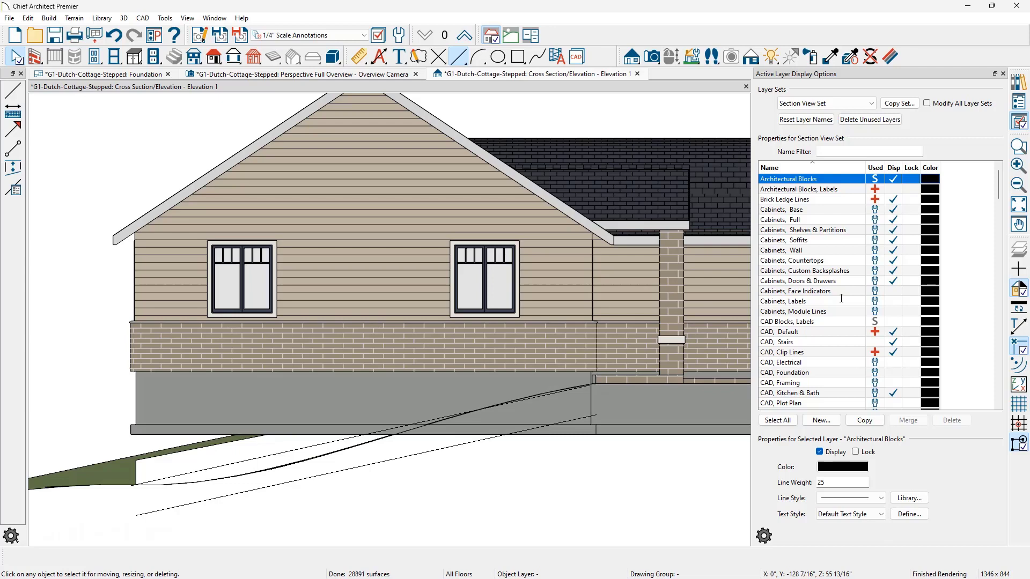
Close the layer settings and drag the foundation wall's bottom edge well below both grade lines
{"action": "left_click", "coordinate": [1003, 74]}
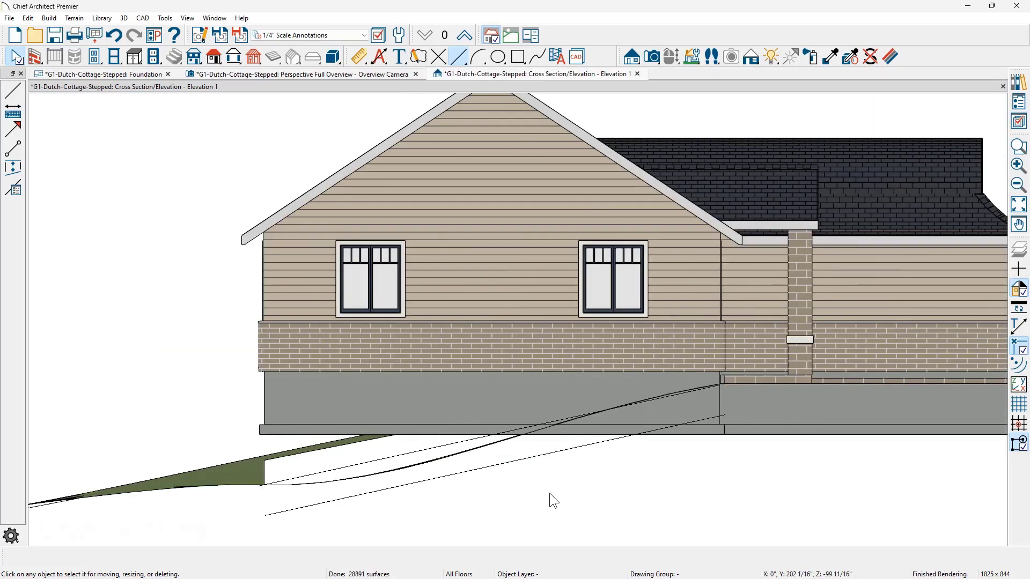
{"action": "left_click", "coordinate": [519, 406]}
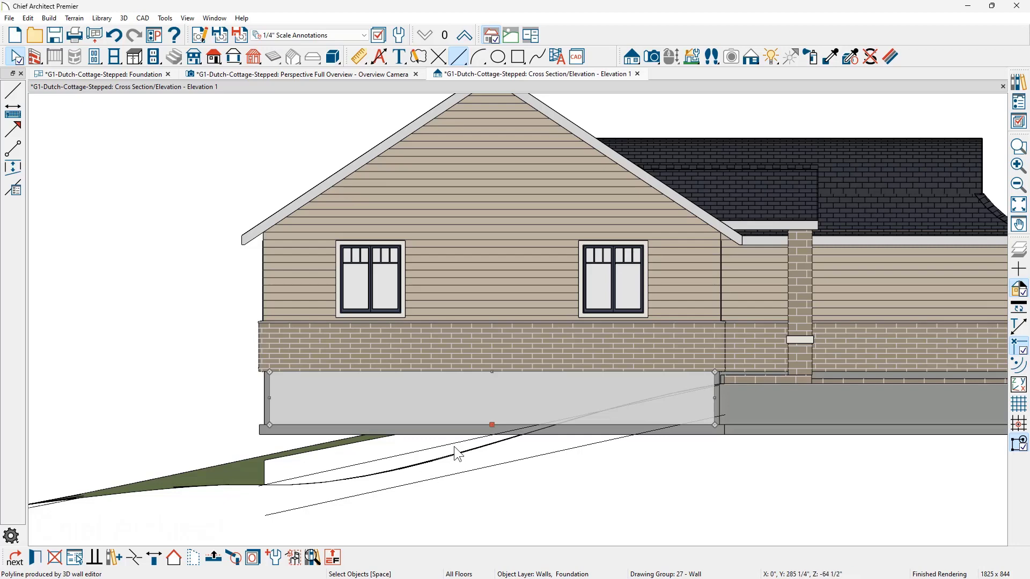
{"action": "left_click_drag", "start_coordinate": [491, 423], "coordinate": [397, 518]}
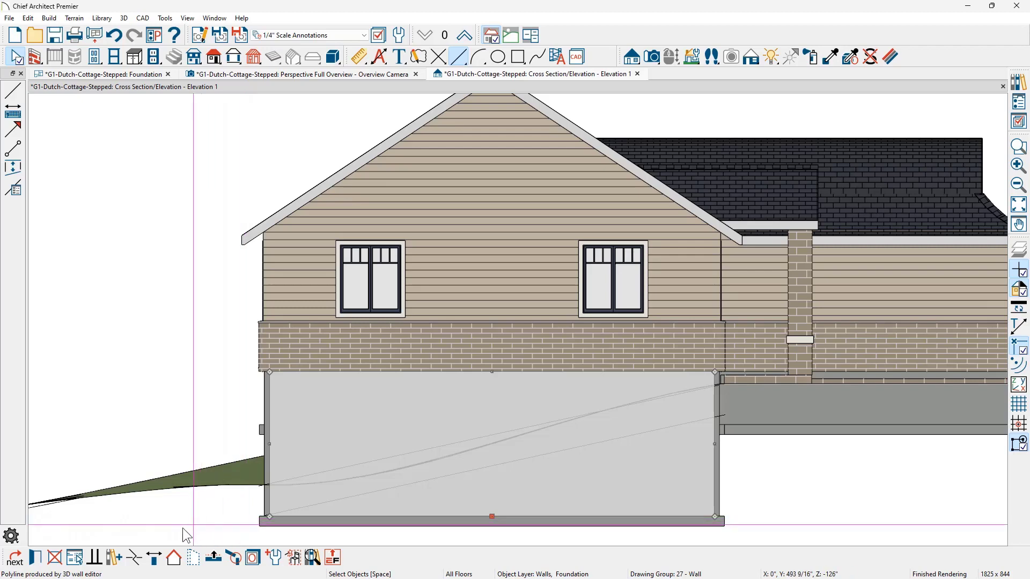
Add two breaks on the wall's bottom edge and raise the segment between them into a step
{"action": "left_click", "coordinate": [133, 558]}
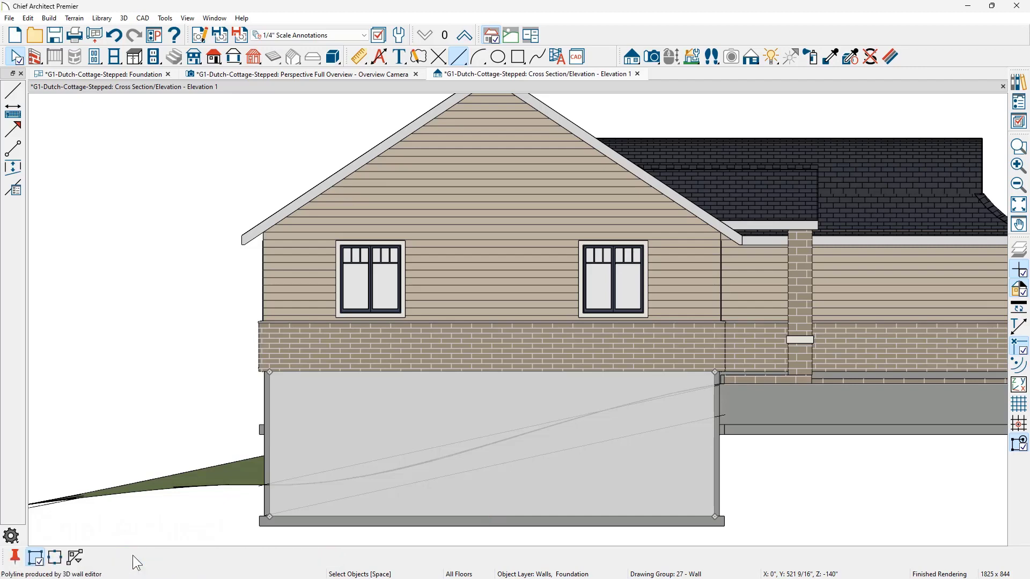
{"action": "left_click", "coordinate": [411, 516]}
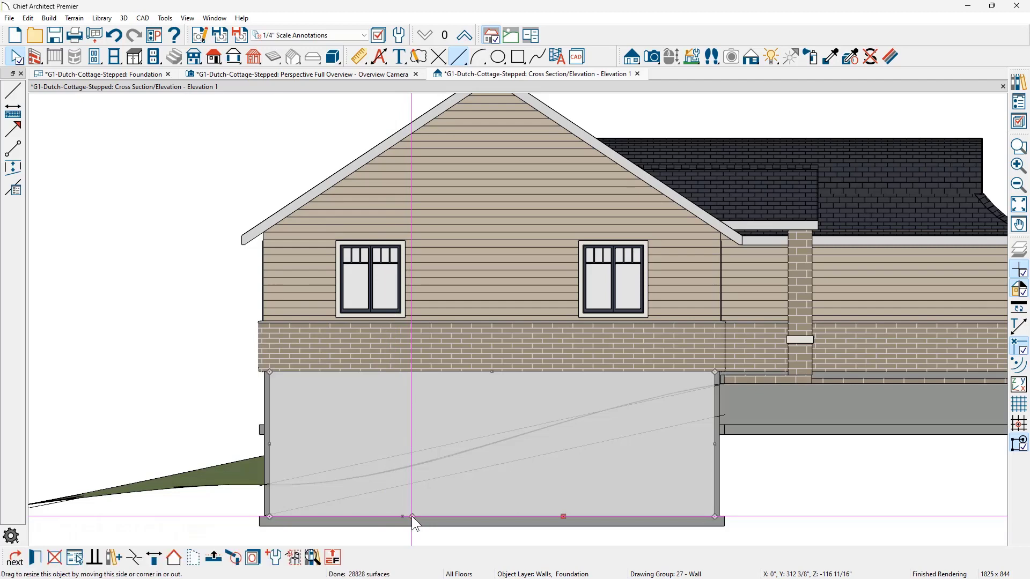
{"action": "left_click", "coordinate": [562, 517]}
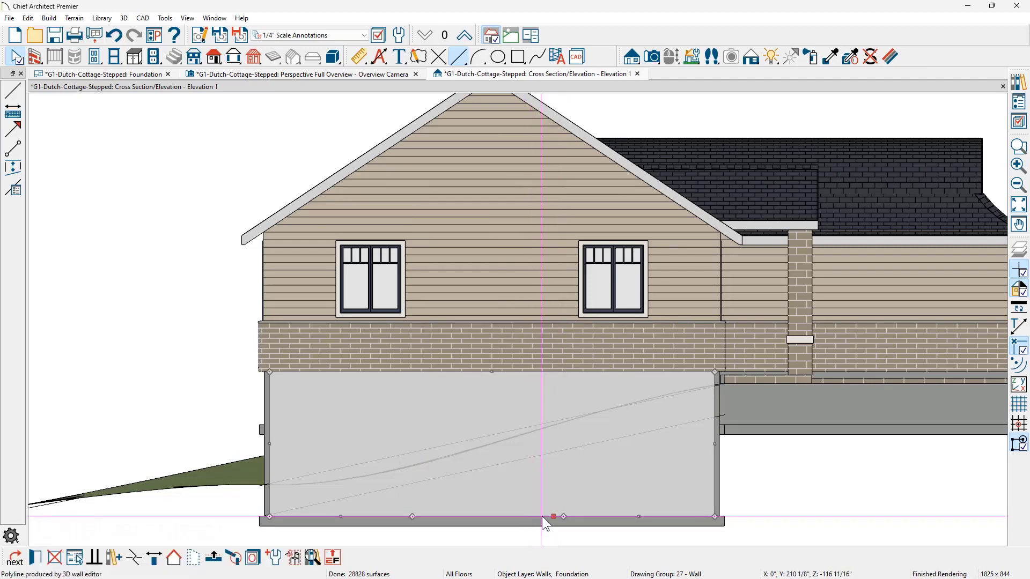
{"action": "left_click_drag", "start_coordinate": [552, 516], "coordinate": [549, 485]}
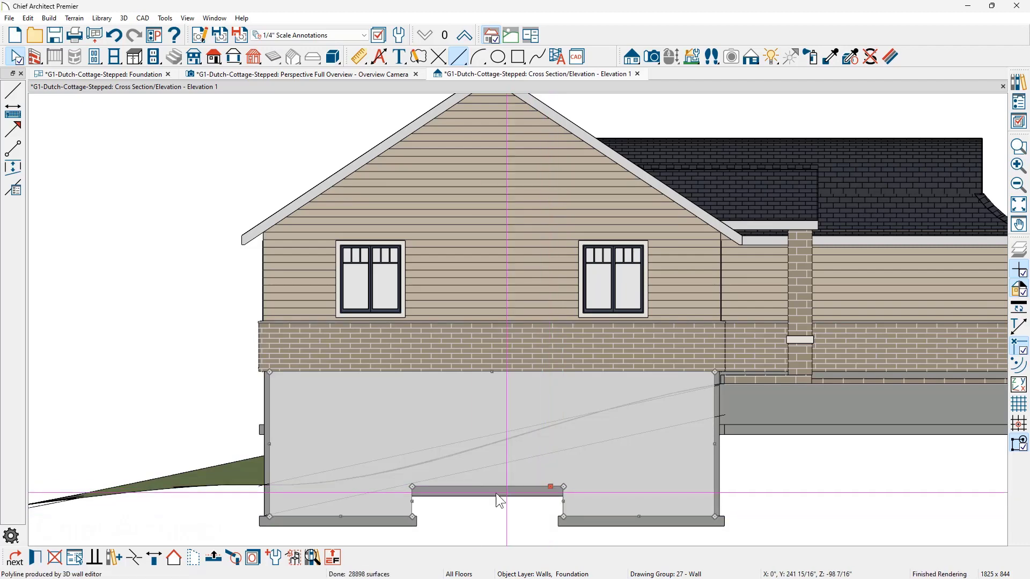
{"action": "key", "text": "Escape"}
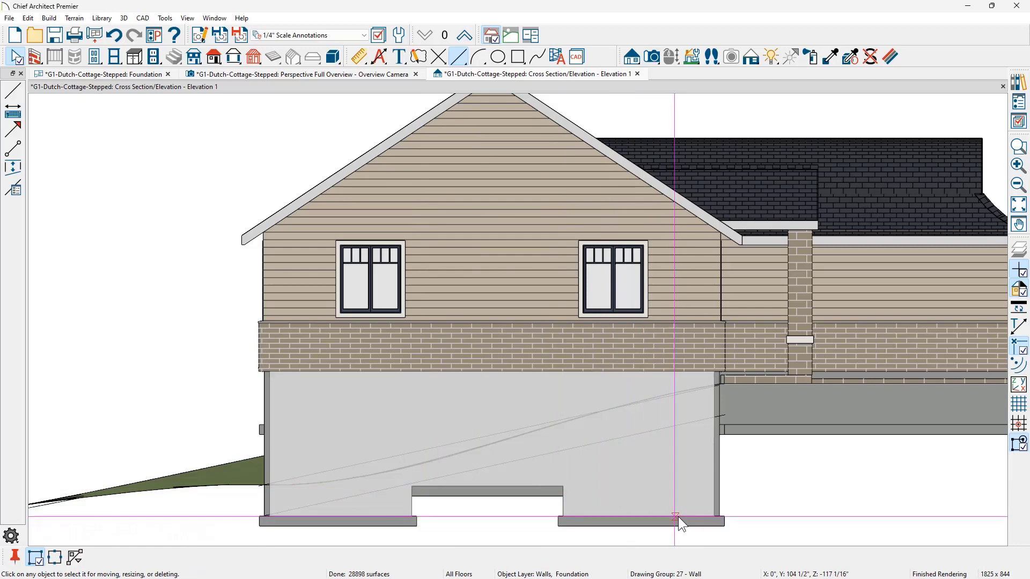
Raise the right part of the bottom edge into higher steps, forming a third footing level
{"action": "left_click", "coordinate": [674, 517]}
{"action": "left_click_drag", "start_coordinate": [670, 518], "coordinate": [666, 422]}
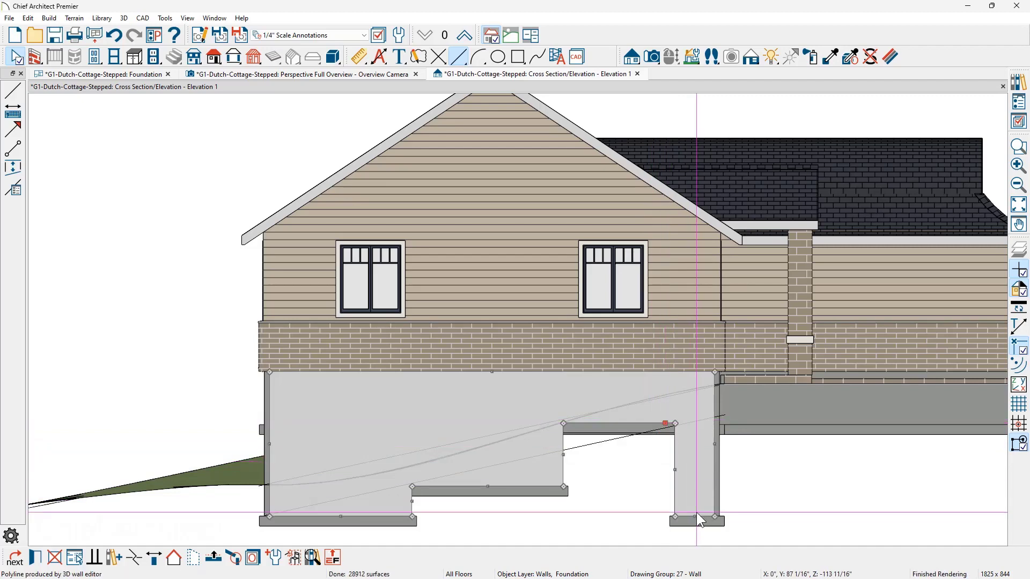
{"action": "left_click_drag", "start_coordinate": [699, 519], "coordinate": [723, 426]}
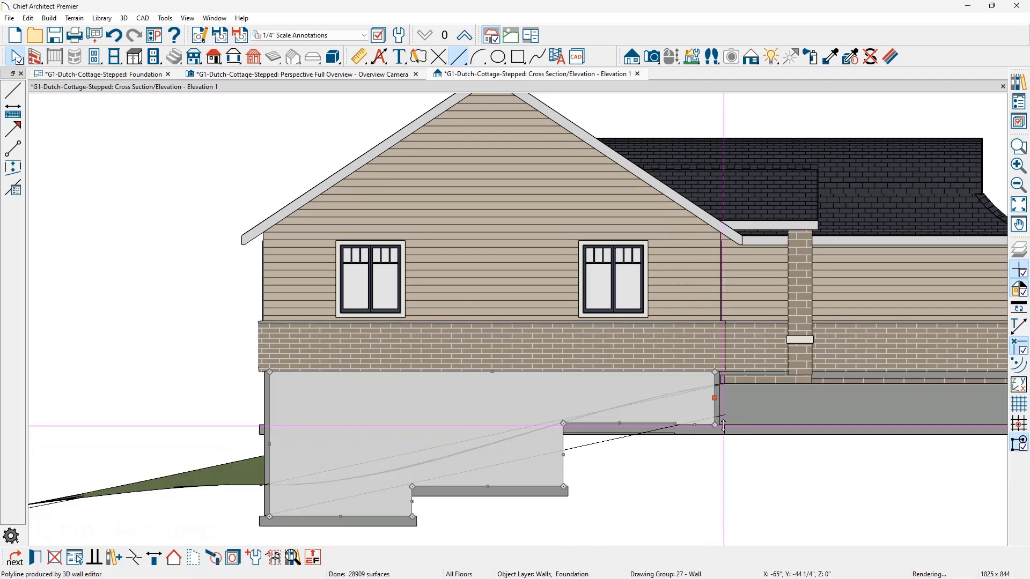
{"action": "left_click", "coordinate": [617, 424]}
{"action": "left_click_drag", "start_coordinate": [620, 433], "coordinate": [622, 453]}
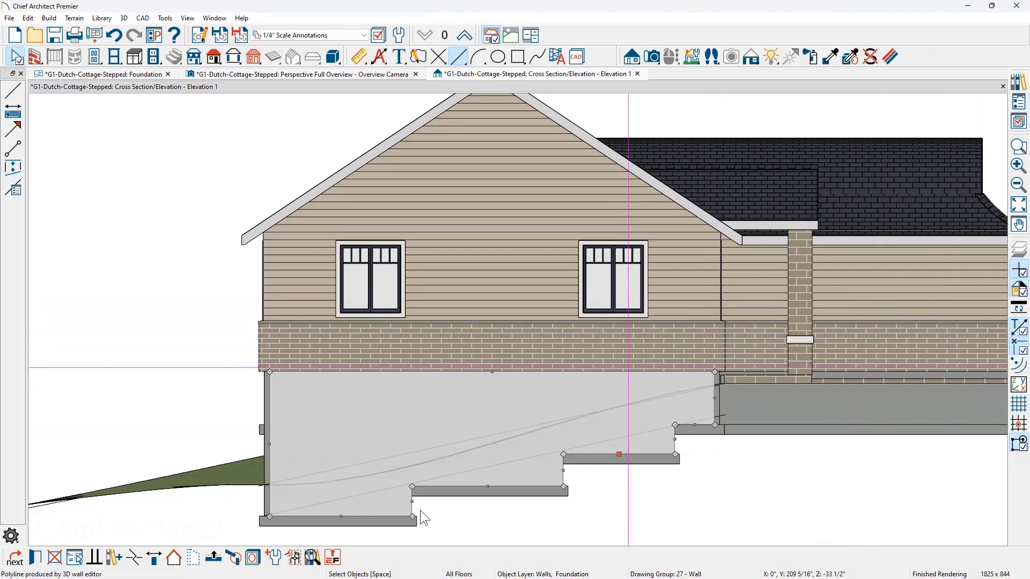
Round the left step's height to 9'-6"
{"action": "left_click", "coordinate": [338, 516]}
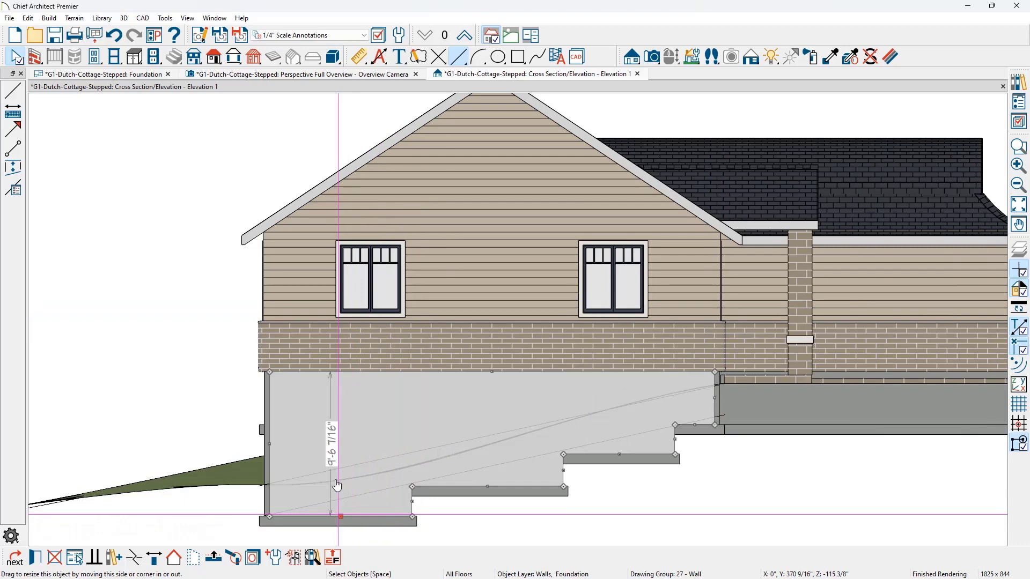
{"action": "left_click", "coordinate": [332, 444]}
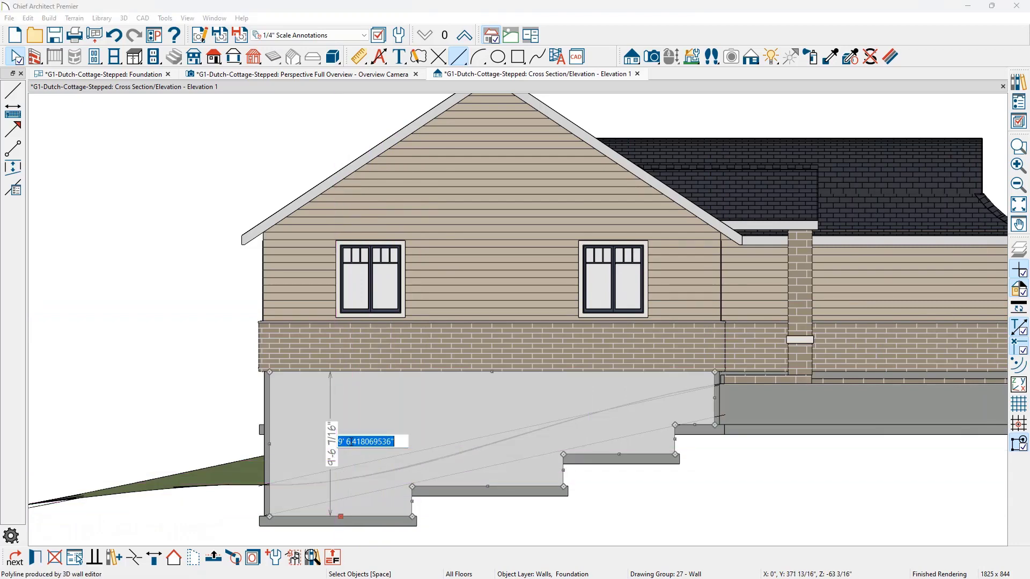
{"action": "left_click_drag", "start_coordinate": [349, 441], "coordinate": [397, 442]}
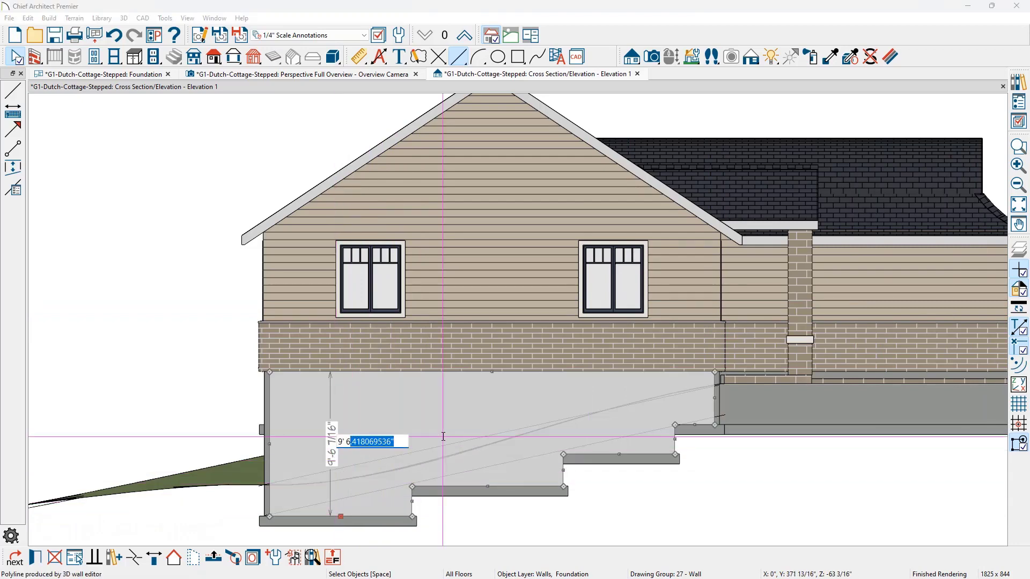
{"action": "key", "text": "BackSpace"}
{"action": "key", "text": "Return"}
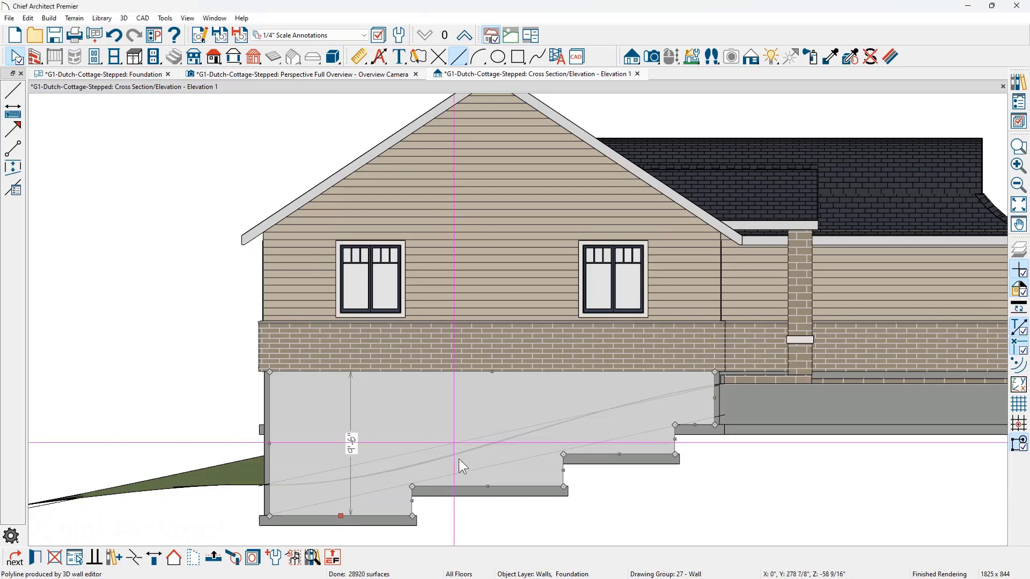
Round the next step's height from 7'-6 11/16" to 7'-6"
{"action": "left_click", "coordinate": [487, 484]}
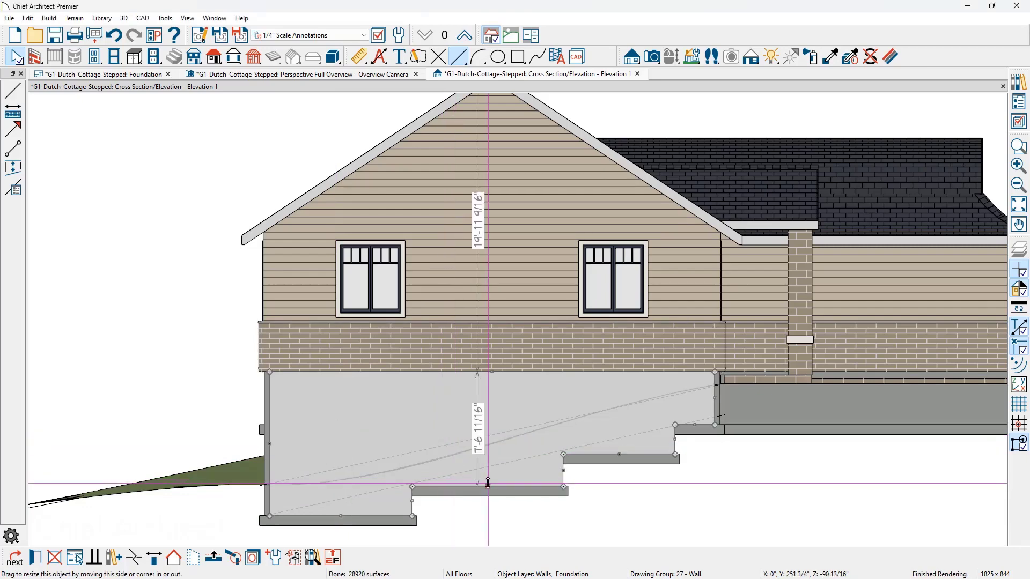
{"action": "left_click", "coordinate": [476, 422]}
{"action": "left_click", "coordinate": [494, 422]}
{"action": "key", "text": "shift+End"}
{"action": "key", "text": "BackSpace"}
{"action": "key", "text": "Return"}
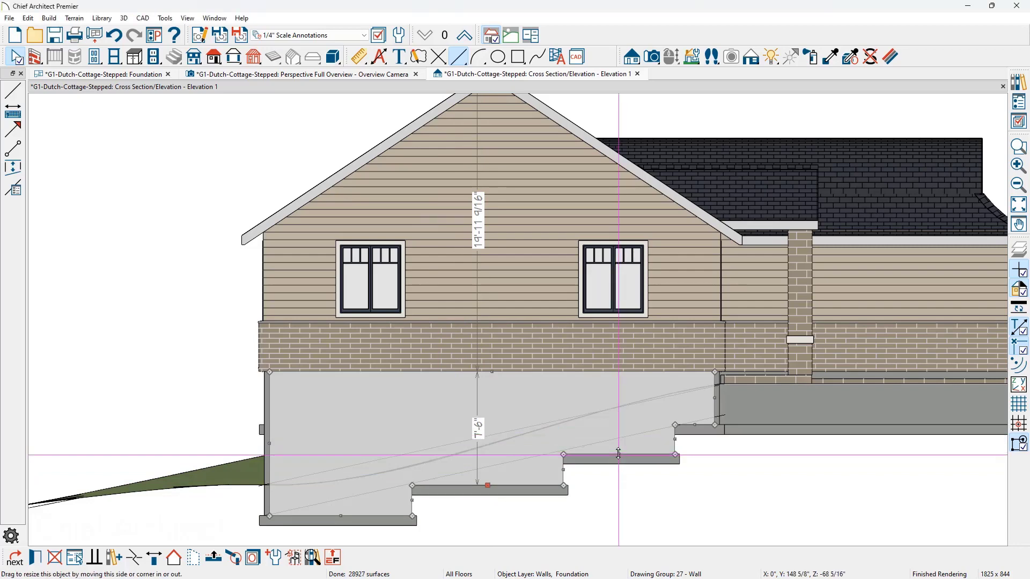
Change the middle step's height from 5'-5 3/16" to 5'5"
{"action": "left_click", "coordinate": [619, 454]}
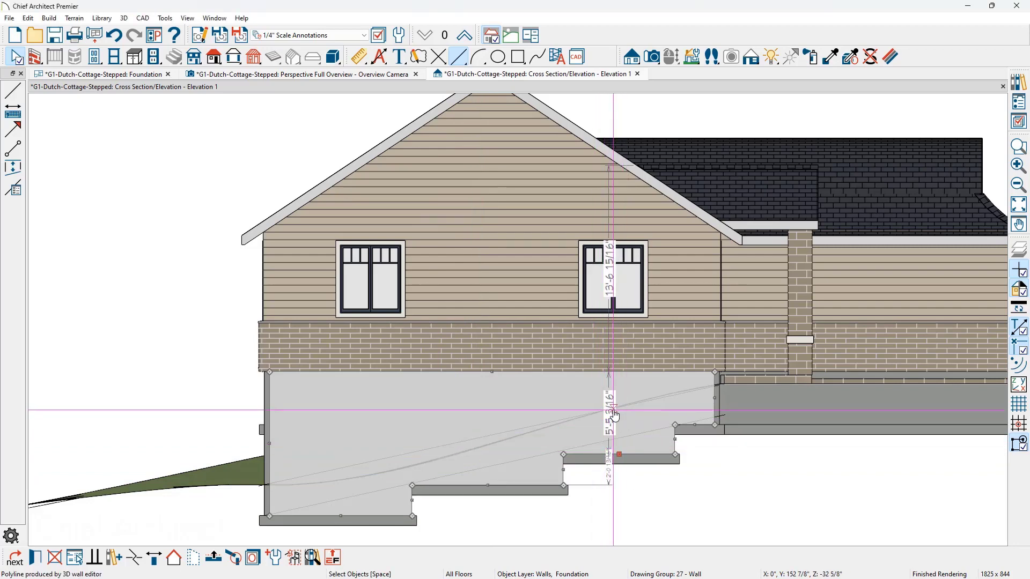
{"action": "left_click", "coordinate": [615, 414]}
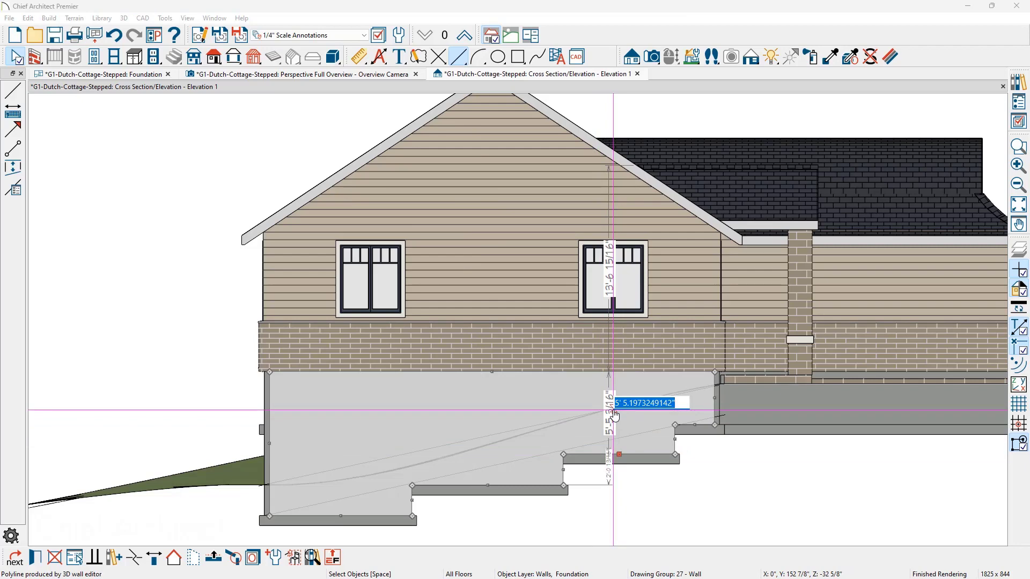
{"action": "type", "text": "5'5"}
{"action": "key", "text": "Return"}
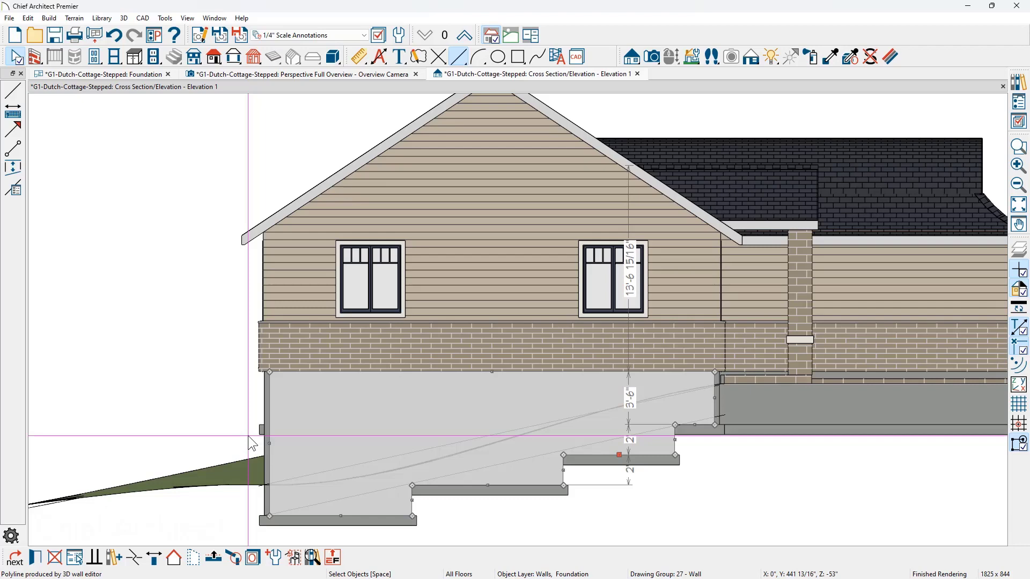
Make the wall a pony wall with Brick-6 over an 8" Concrete Stem Wall
{"action": "key", "text": "Return"}
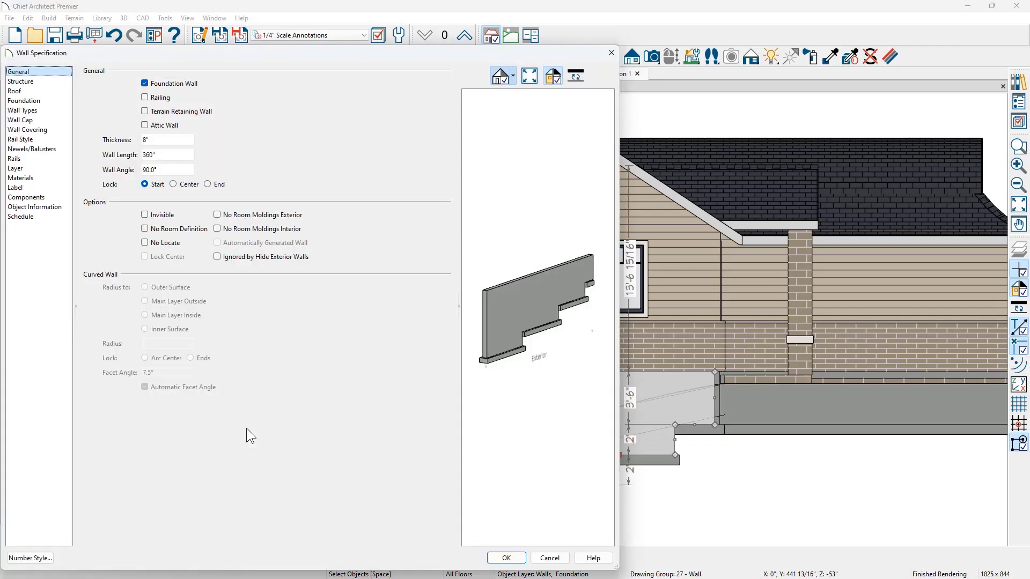
{"action": "left_click", "coordinate": [57, 108]}
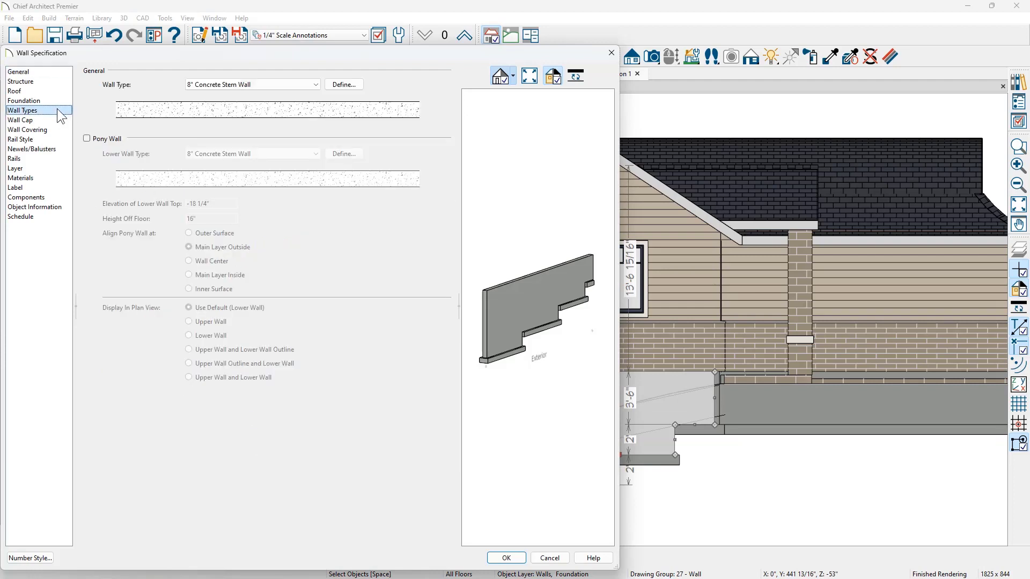
{"action": "left_click", "coordinate": [94, 138]}
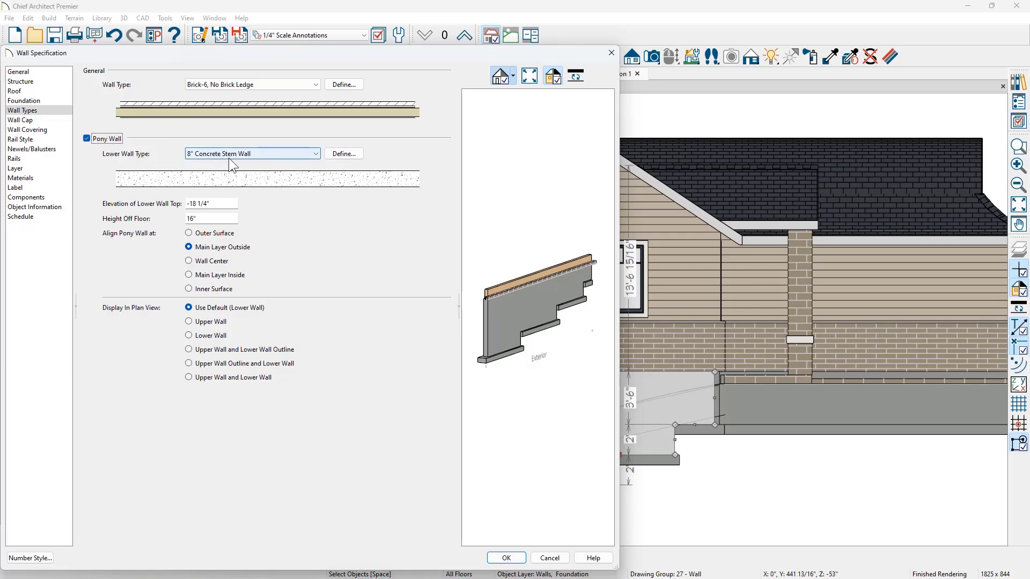
{"action": "left_click", "coordinate": [239, 88]}
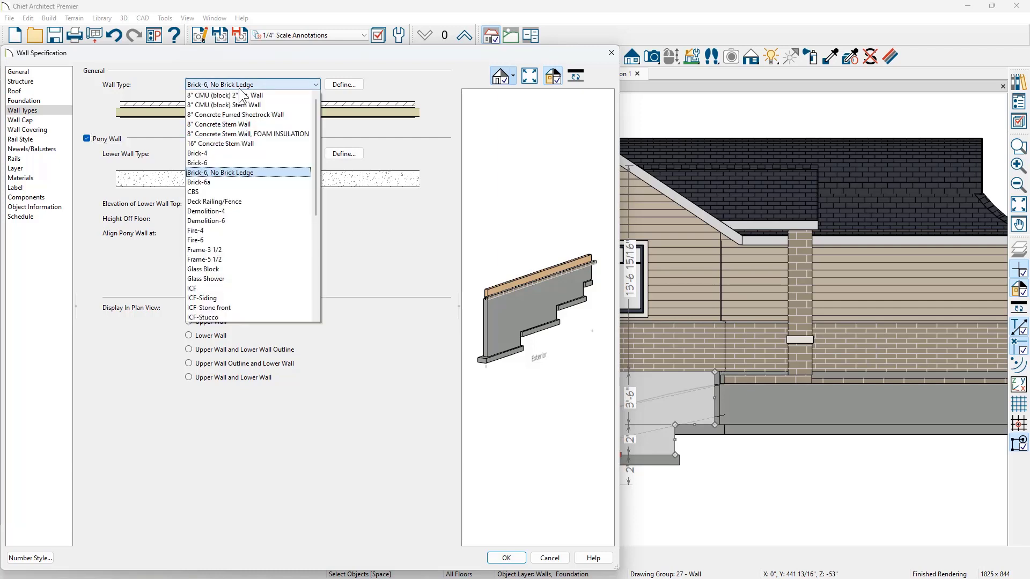
{"action": "left_click", "coordinate": [218, 162]}
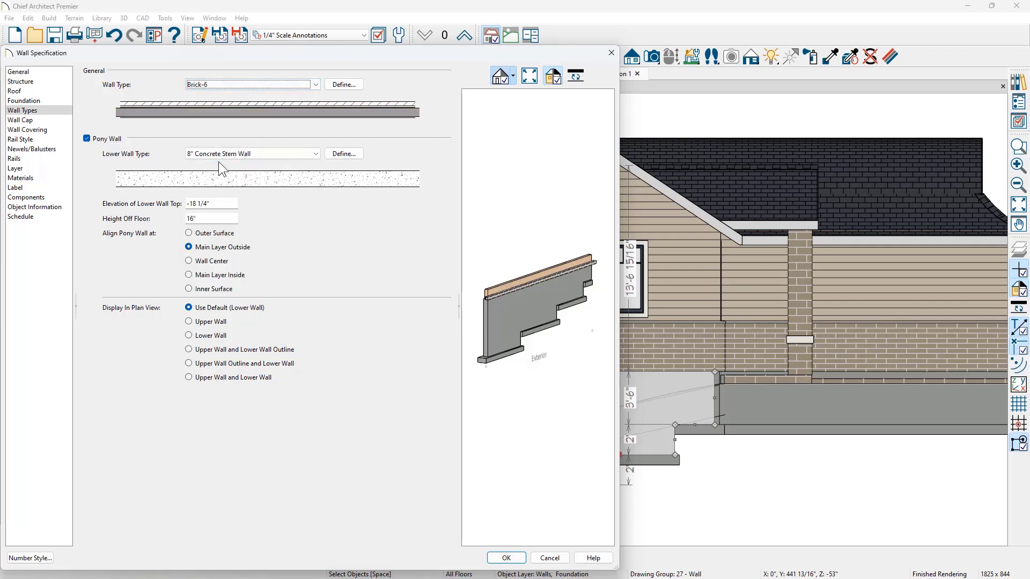
{"action": "key", "text": "Tab"}
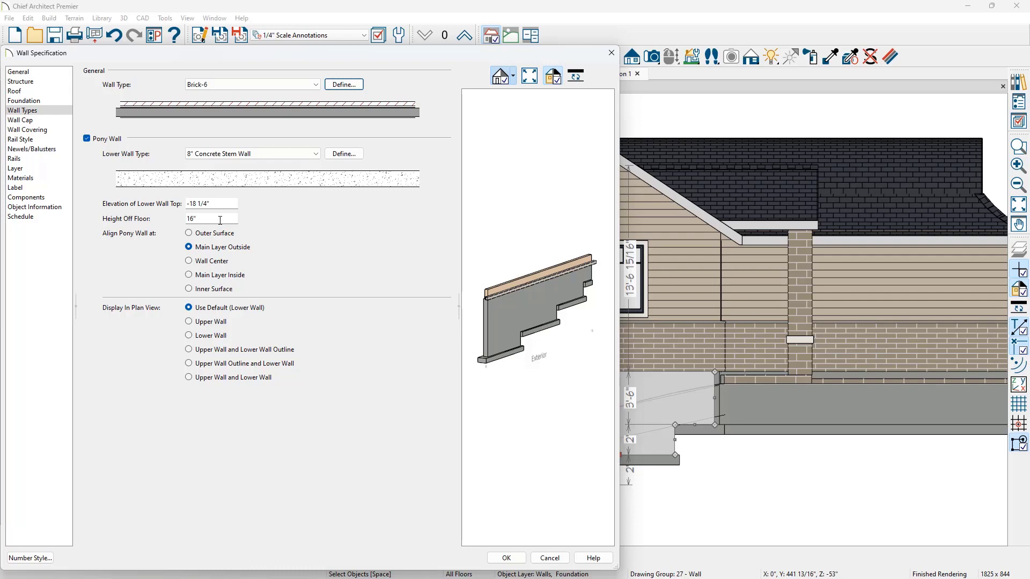
{"action": "left_click", "coordinate": [506, 561]}
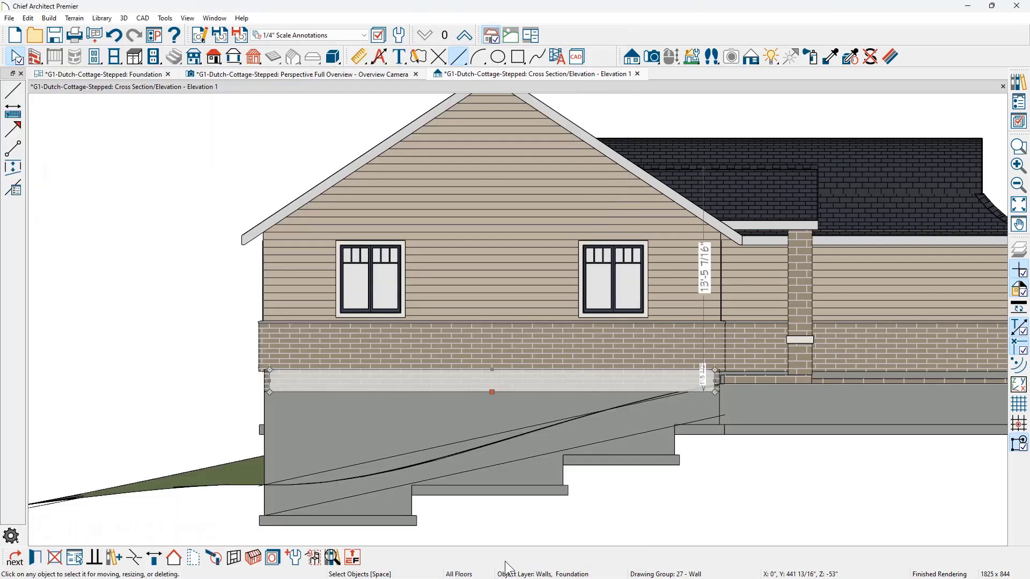
Add breaks on the brick's bottom edge and lower three brick sections stepwise toward grade
{"action": "left_click", "coordinate": [134, 559]}
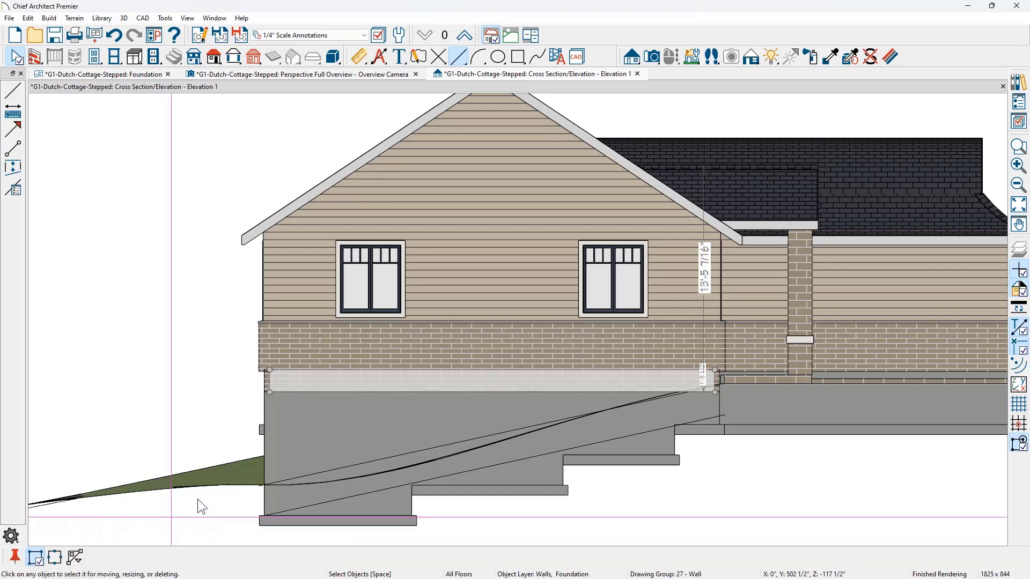
{"action": "left_click", "coordinate": [365, 393]}
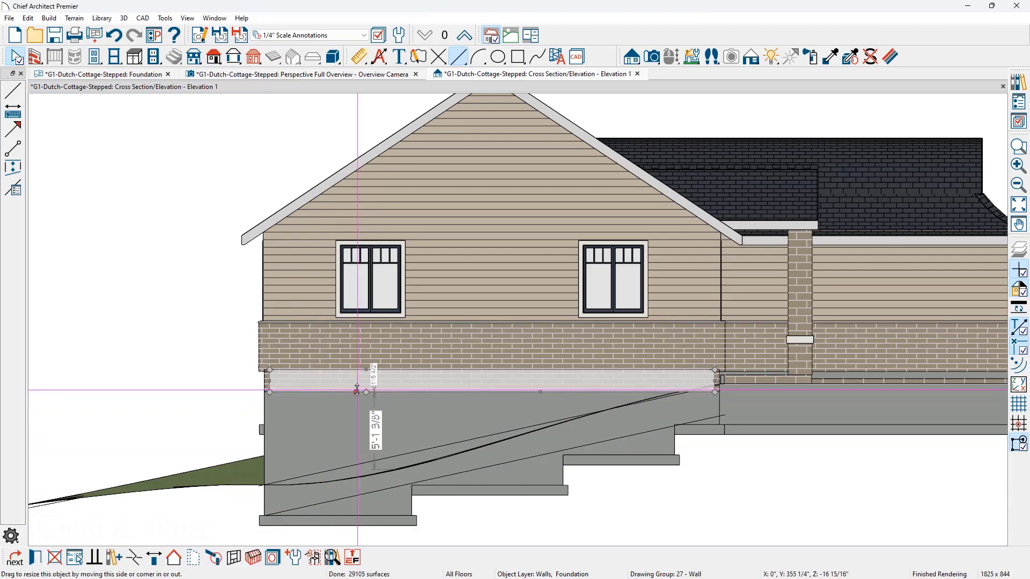
{"action": "left_click_drag", "start_coordinate": [359, 393], "coordinate": [362, 463]}
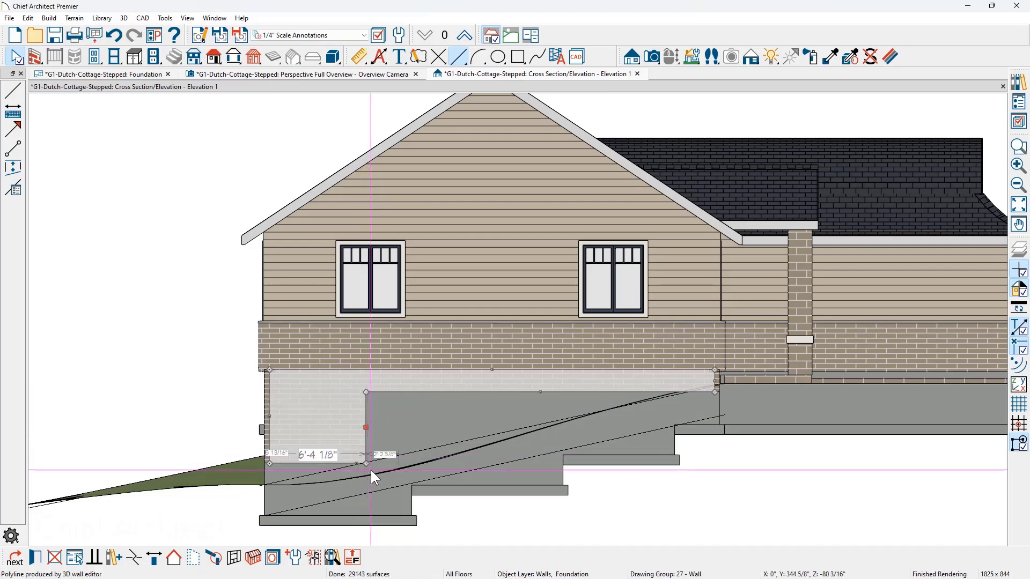
{"action": "left_click", "coordinate": [481, 393]}
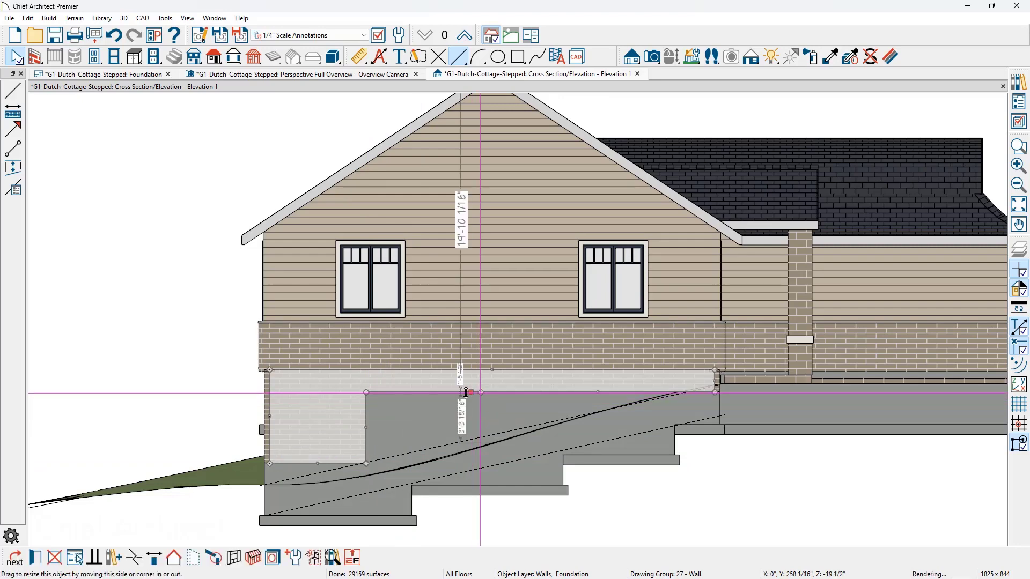
{"action": "left_click_drag", "start_coordinate": [466, 393], "coordinate": [481, 437]}
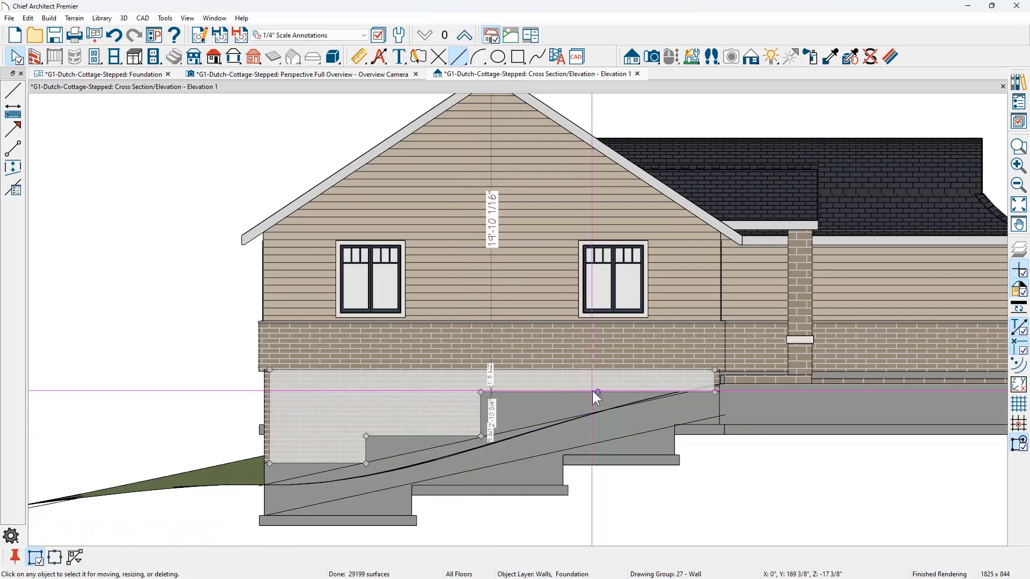
{"action": "left_click", "coordinate": [593, 391]}
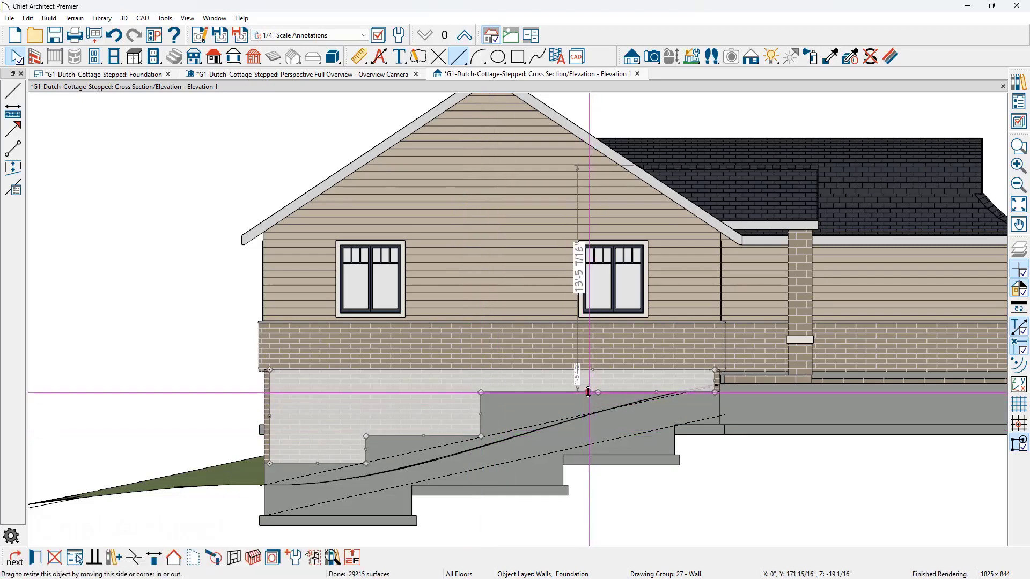
{"action": "left_click_drag", "start_coordinate": [594, 391], "coordinate": [588, 408]}
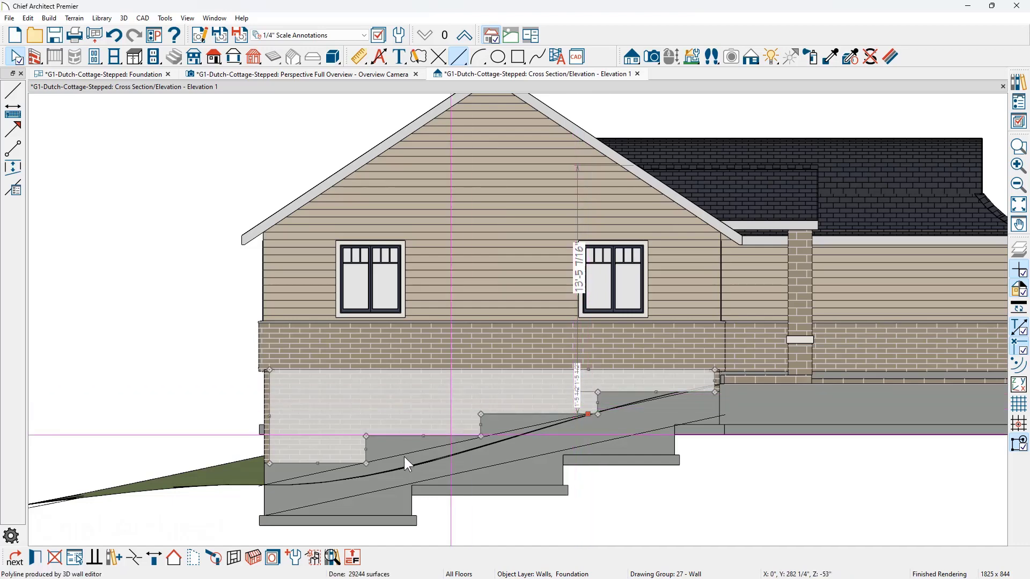
Set the left brick section's height to 4'4 1/4" and round its step width to 6'-4"
{"action": "left_click", "coordinate": [289, 461]}
{"action": "left_click", "coordinate": [302, 427]}
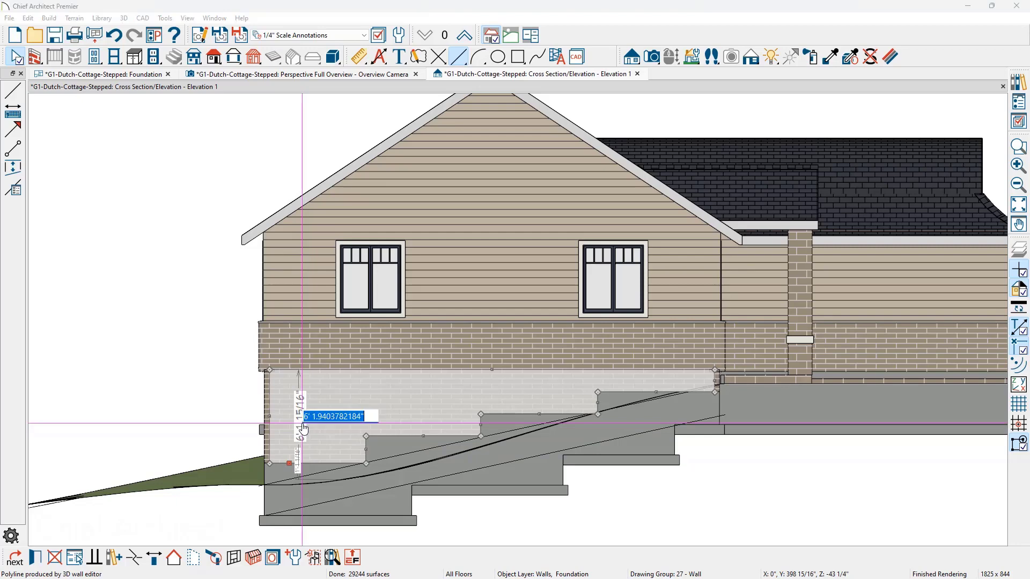
{"action": "type", "text": "4'4 1/4\""}
{"action": "key", "text": "Return"}
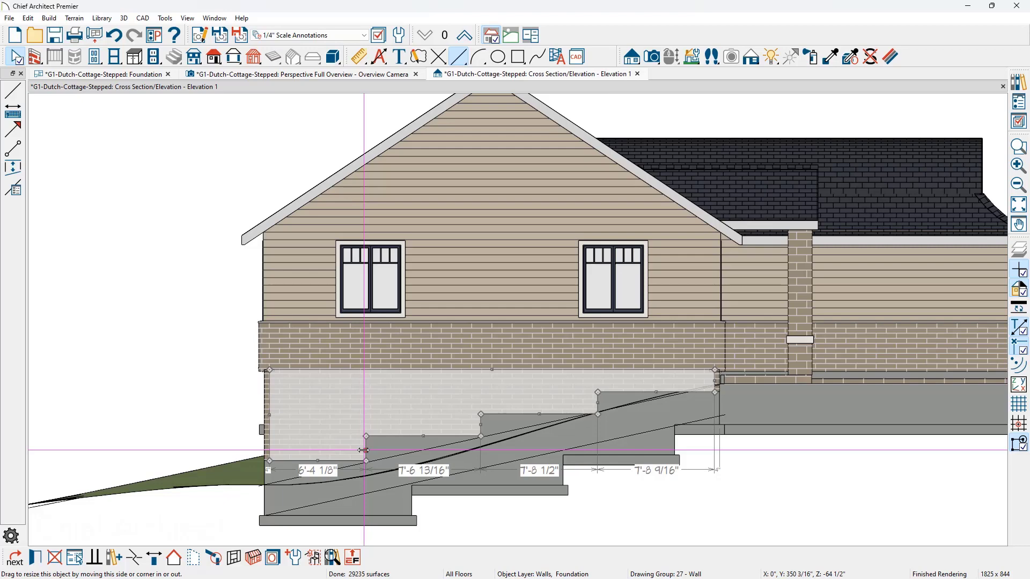
{"action": "left_click", "coordinate": [310, 471]}
{"action": "left_click_drag", "start_coordinate": [317, 463], "coordinate": [371, 462]}
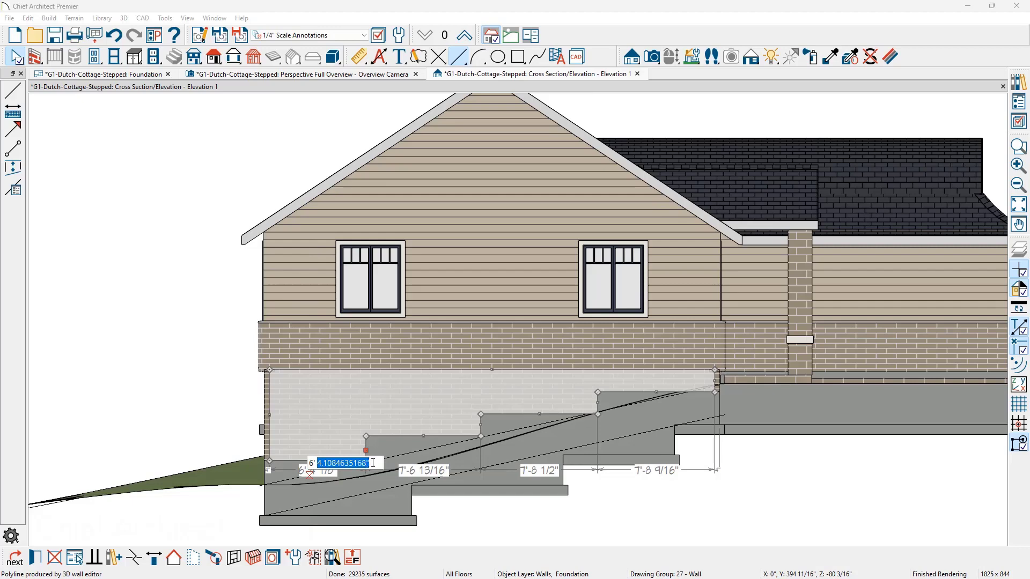
{"action": "type", "text": "4"}
{"action": "key", "text": "Return"}
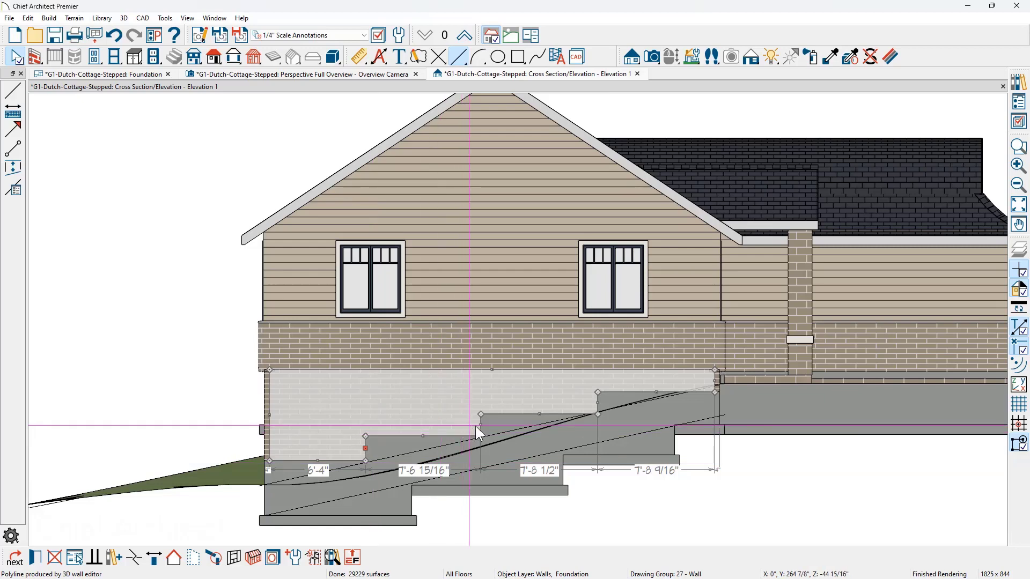
Stretch the stepped foundation wall's upper edge up to meet the brick course
{"action": "left_click", "coordinate": [436, 478]}
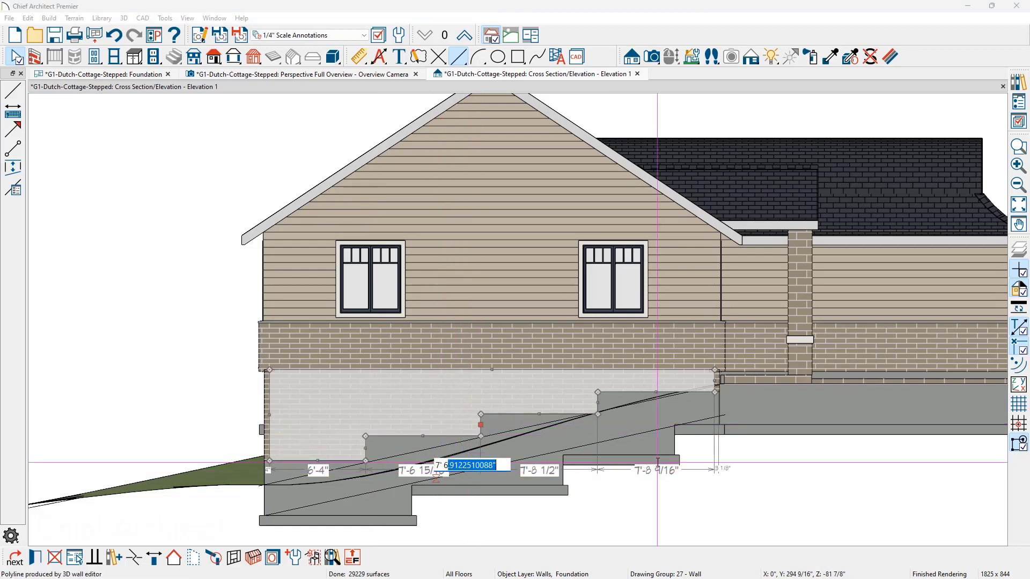
{"action": "key", "text": "Escape"}
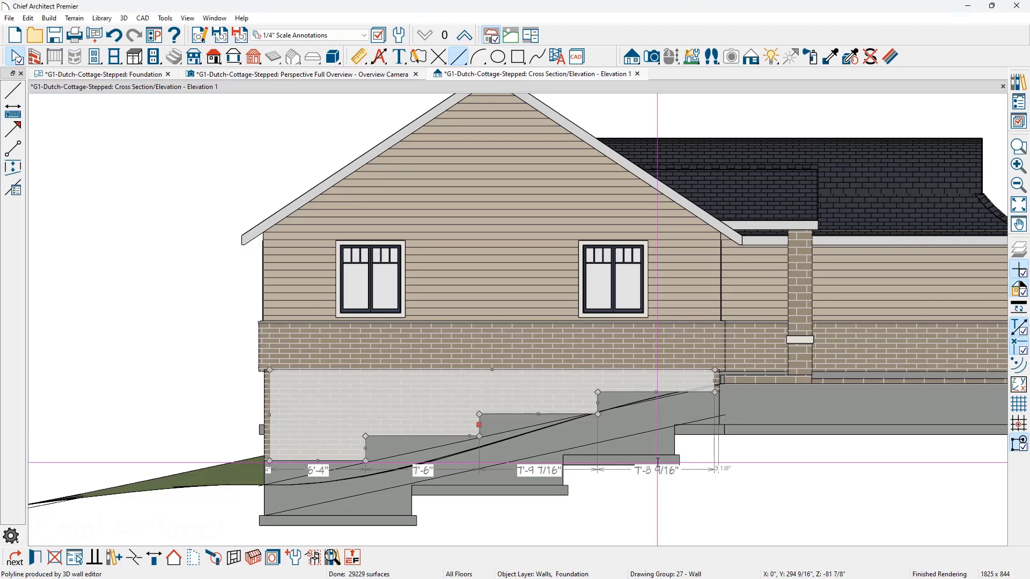
{"action": "key", "text": "Escape"}
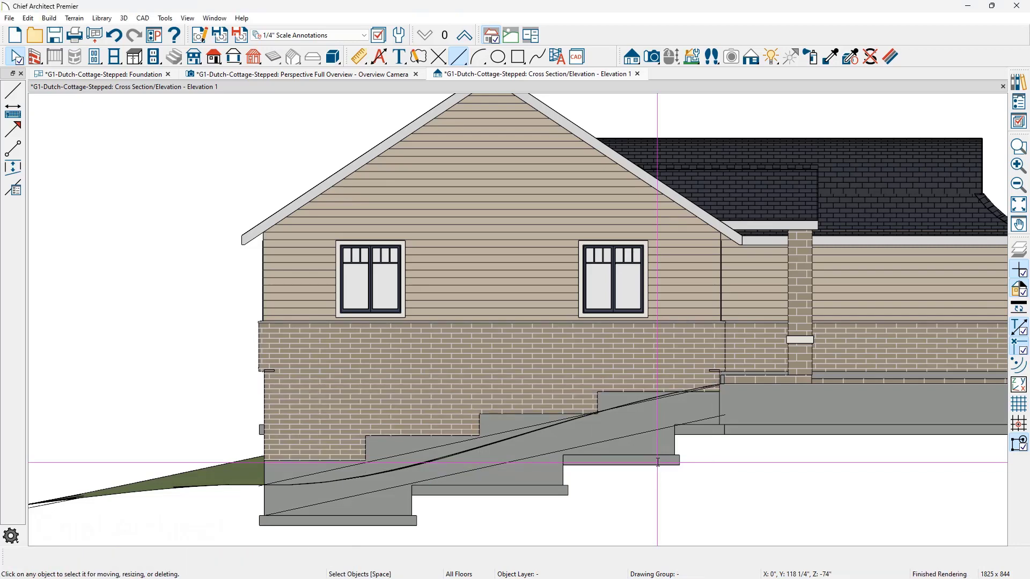
{"action": "left_click", "coordinate": [667, 369]}
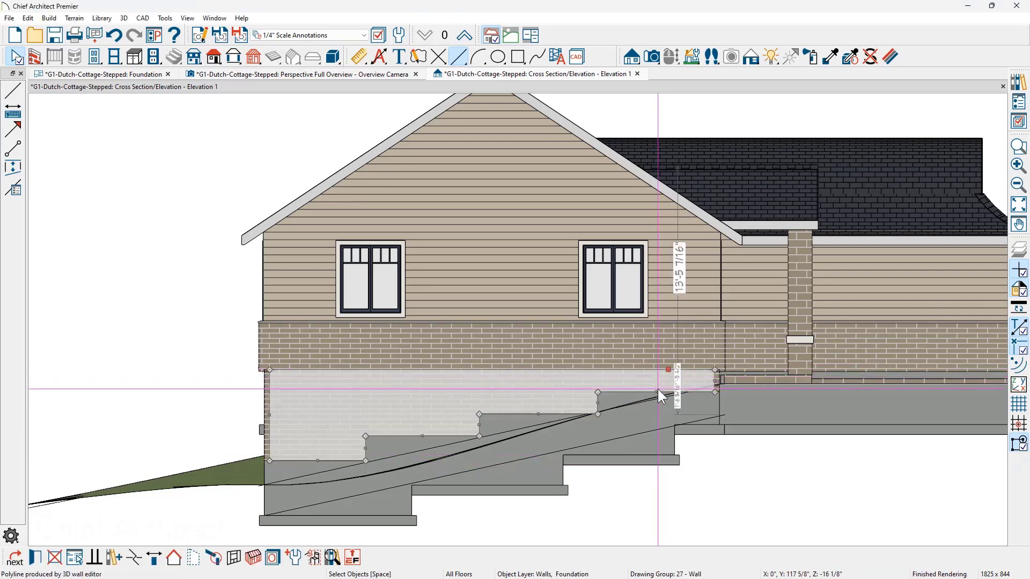
{"action": "left_click_drag", "start_coordinate": [658, 390], "coordinate": [677, 383]}
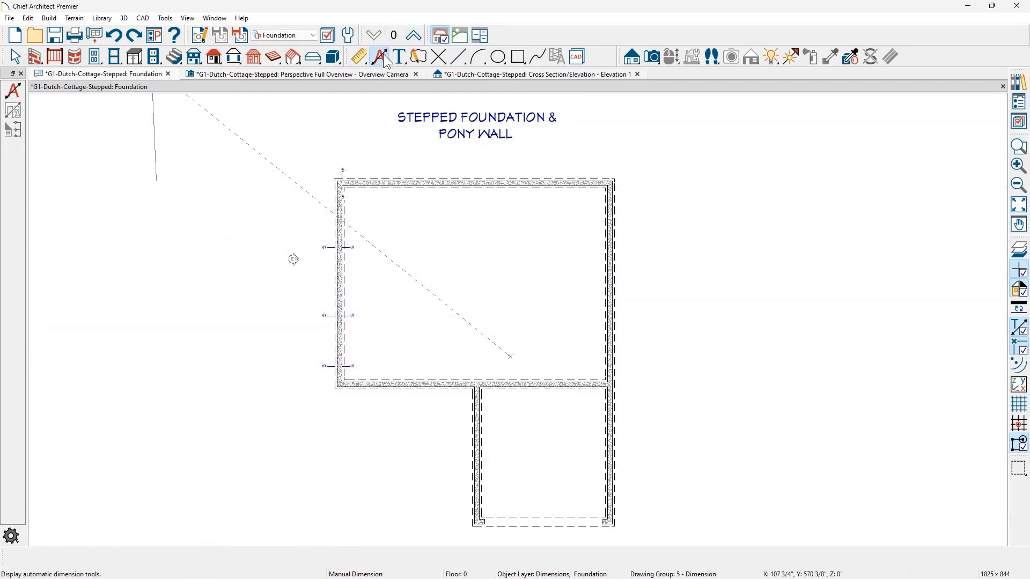
Add exterior dimensions, pull the 30' side dimension outward and split it at a step marker
{"action": "left_click", "coordinate": [14, 109]}
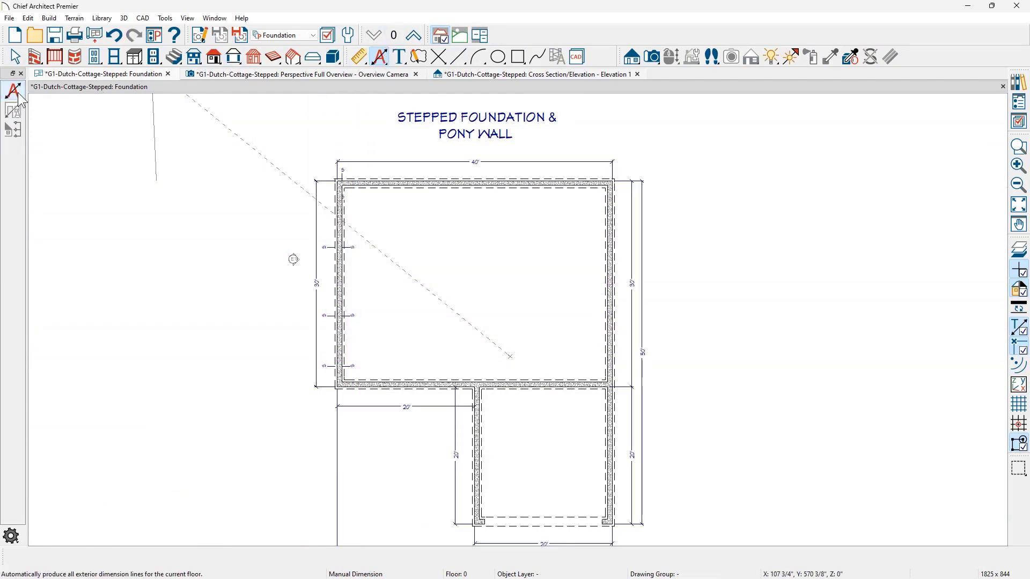
{"action": "scroll", "coordinate": [259, 272], "scroll_direction": "up", "scroll_amount": 2}
{"action": "key", "text": "Escape"}
{"action": "mouse_move", "coordinate": [351, 265]}
{"action": "left_mouse_down"}
{"action": "mouse_move", "coordinate": [339, 252]}
{"action": "mouse_move", "coordinate": [356, 236]}
{"action": "mouse_move", "coordinate": [347, 237]}
{"action": "left_mouse_up"}
{"action": "left_click", "coordinate": [344, 307]}
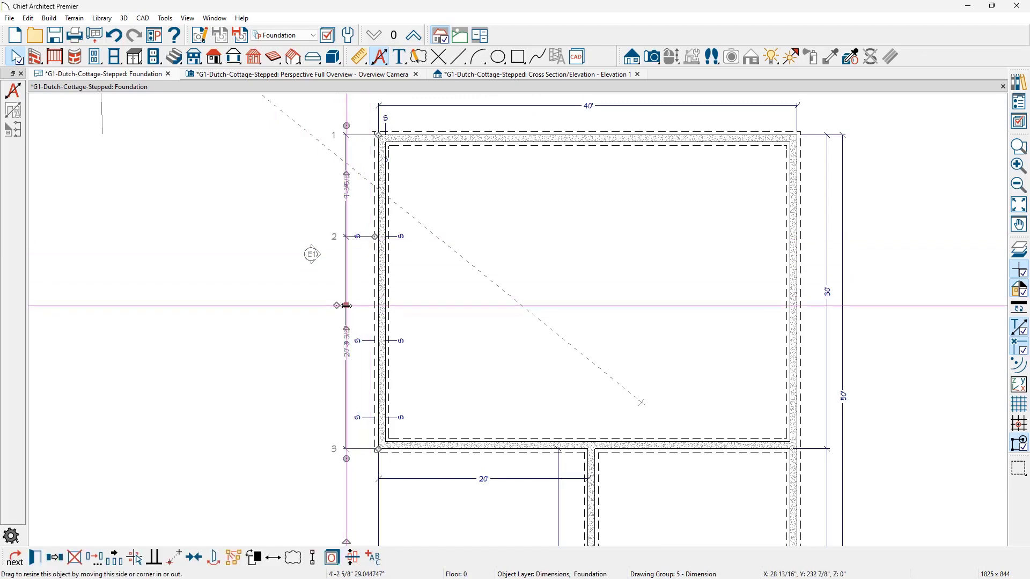
{"action": "mouse_move", "coordinate": [344, 310]}
{"action": "left_mouse_down"}
{"action": "mouse_move", "coordinate": [340, 301]}
{"action": "mouse_move", "coordinate": [366, 342]}
{"action": "mouse_move", "coordinate": [341, 330]}
{"action": "mouse_move", "coordinate": [369, 419]}
{"action": "left_mouse_up"}
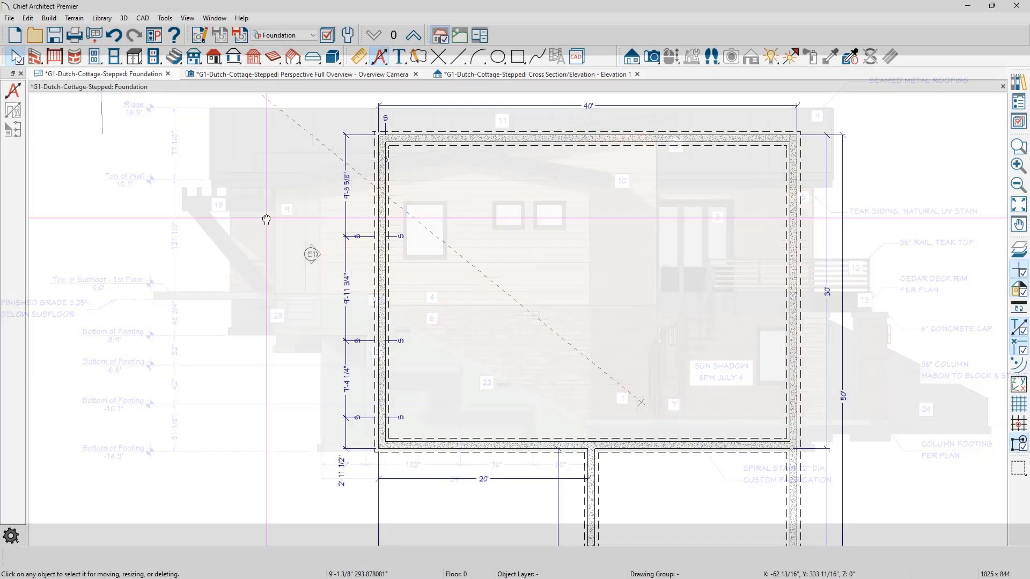
Drag a Cross Section/Elevation camera across the plan to create Elevation 2 facing the foundation
{"action": "left_click_drag", "start_coordinate": [271, 226], "coordinate": [273, 315]}
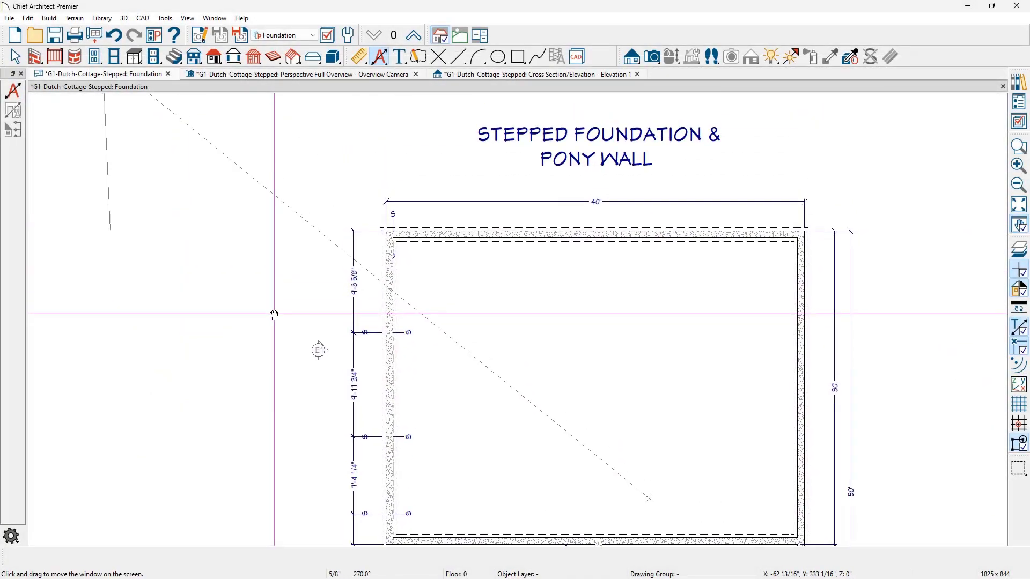
{"action": "left_click", "coordinate": [632, 56]}
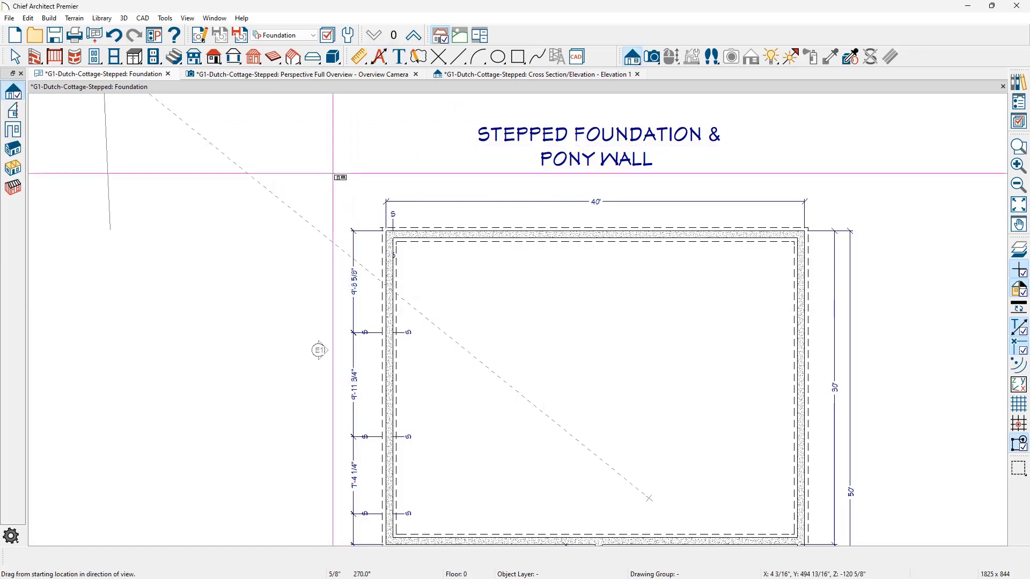
{"action": "left_click_drag", "start_coordinate": [333, 174], "coordinate": [419, 276]}
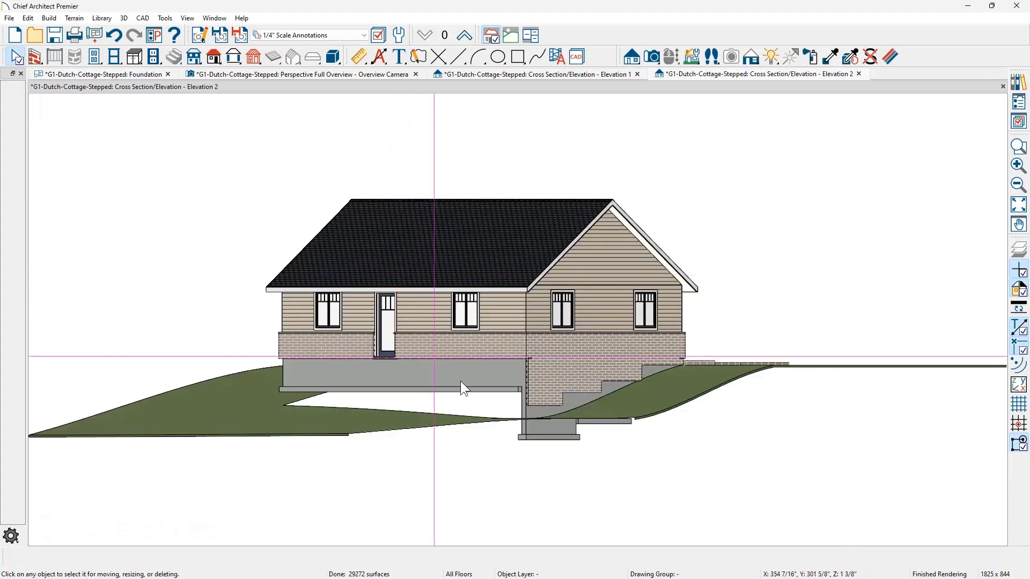
{"action": "scroll", "coordinate": [523, 441], "scroll_direction": "up", "scroll_amount": 3}
{"action": "scroll", "coordinate": [523, 441], "scroll_direction": "up", "scroll_amount": 1}
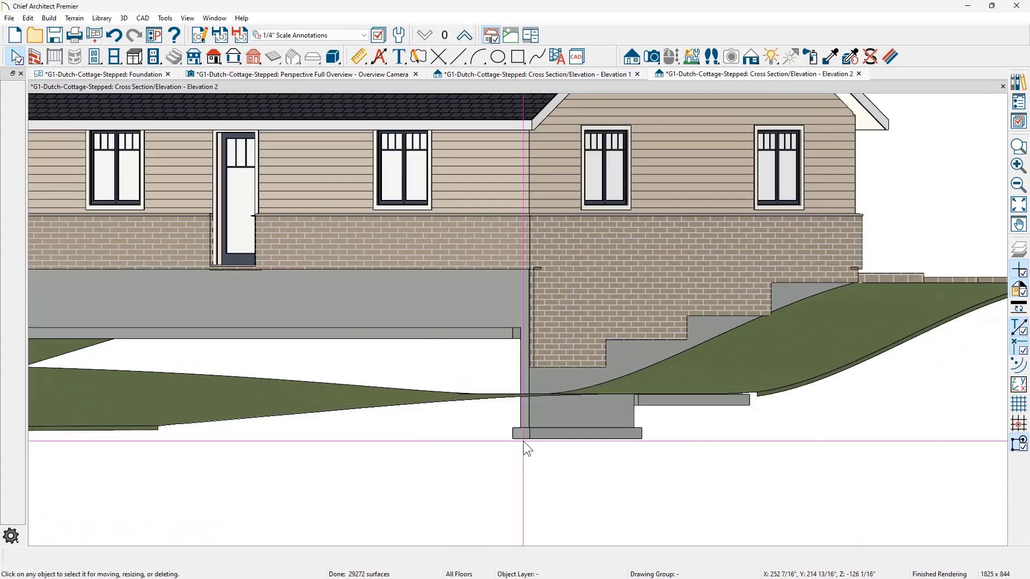
Stretch the Elevation 2 foundation wall's bottom edge down to its footing
{"action": "left_click", "coordinate": [494, 331]}
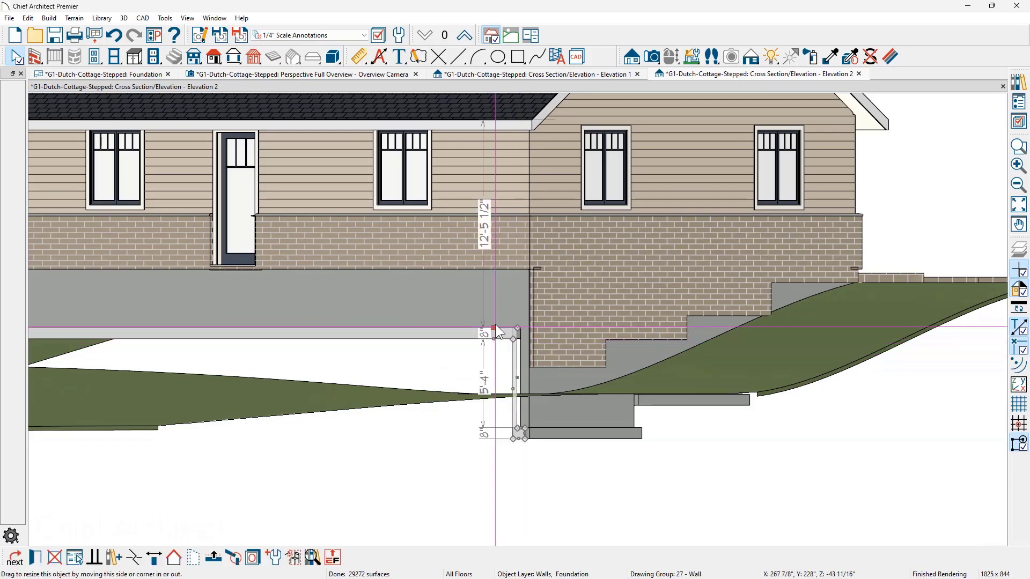
{"action": "left_click", "coordinate": [494, 321]}
{"action": "left_click_drag", "start_coordinate": [494, 326], "coordinate": [530, 429]}
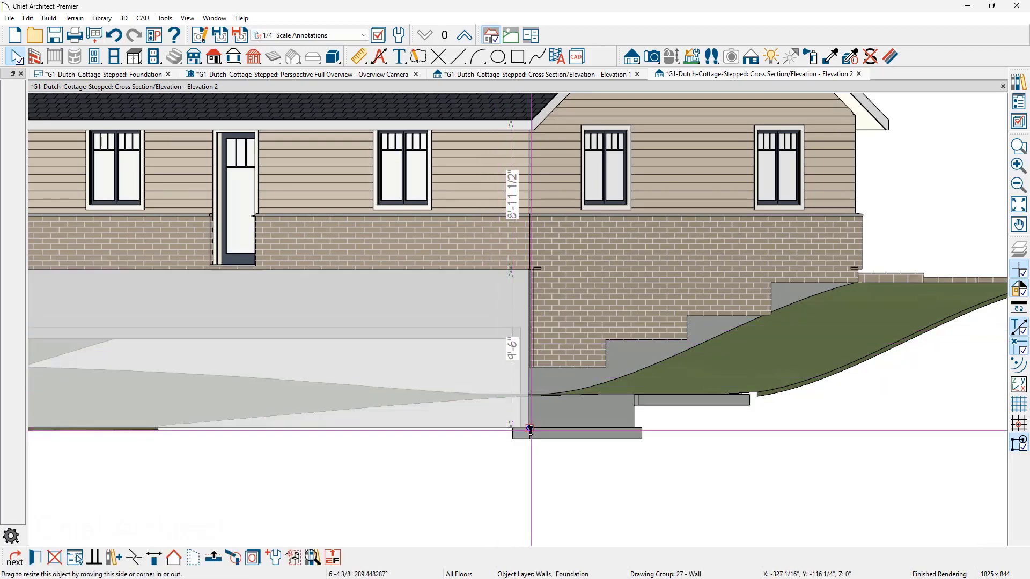
{"action": "left_click", "coordinate": [542, 473]}
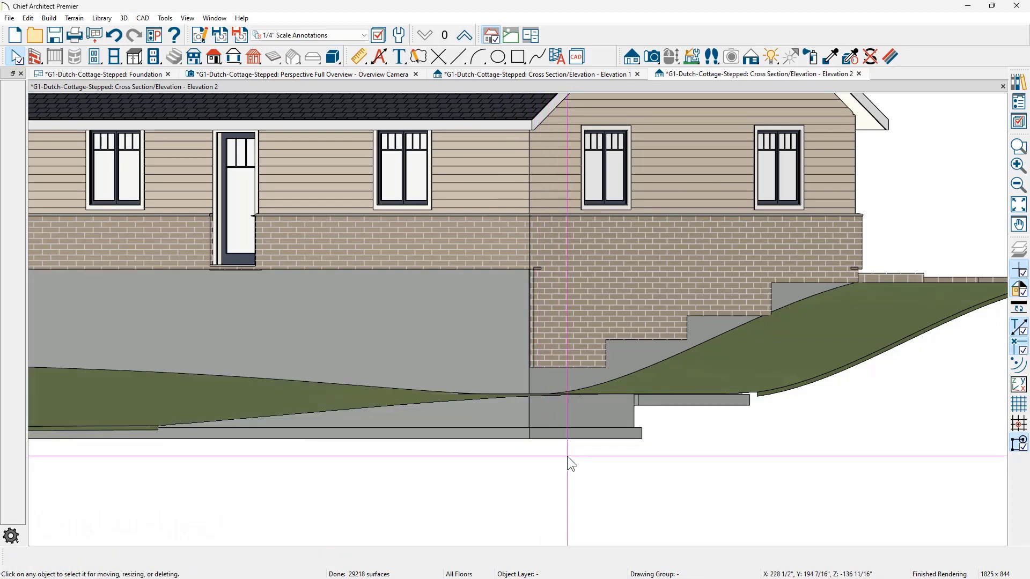
{"action": "left_click", "coordinate": [439, 327]}
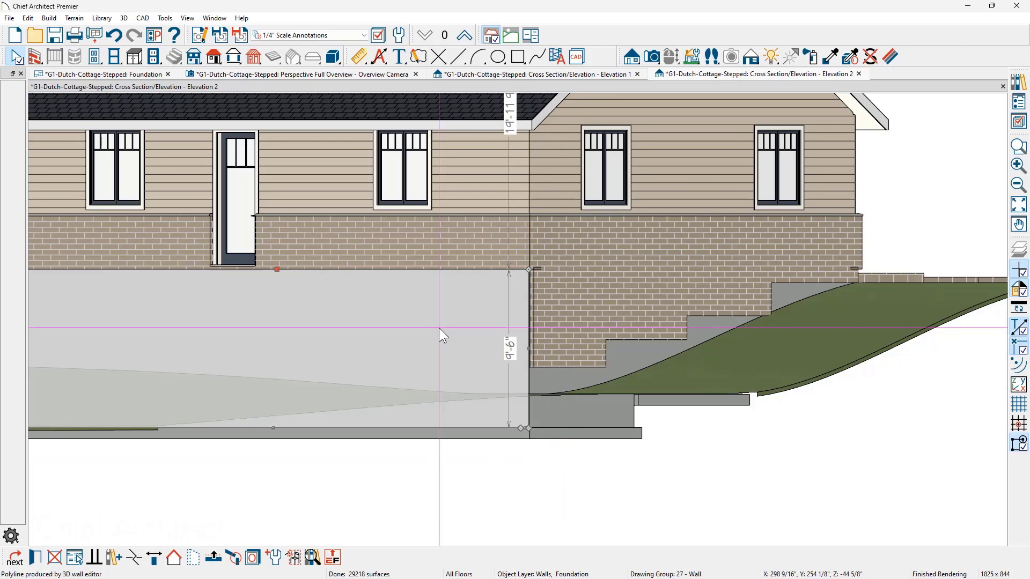
Make the foundation wall a pony wall with a Brick-6, No Brick Ledge upper wall
{"action": "double_click", "coordinate": [439, 327]}
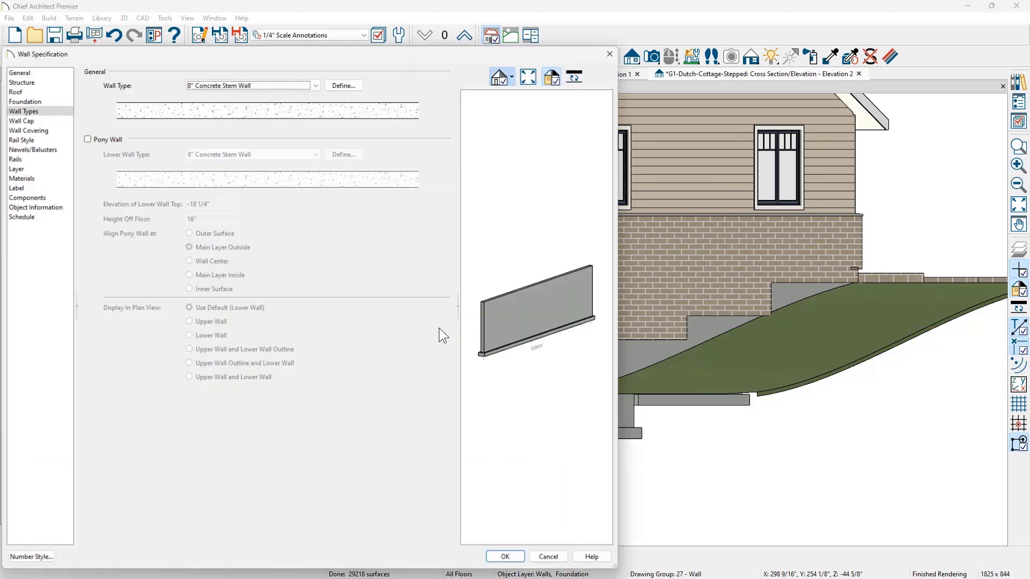
{"action": "left_click", "coordinate": [107, 139]}
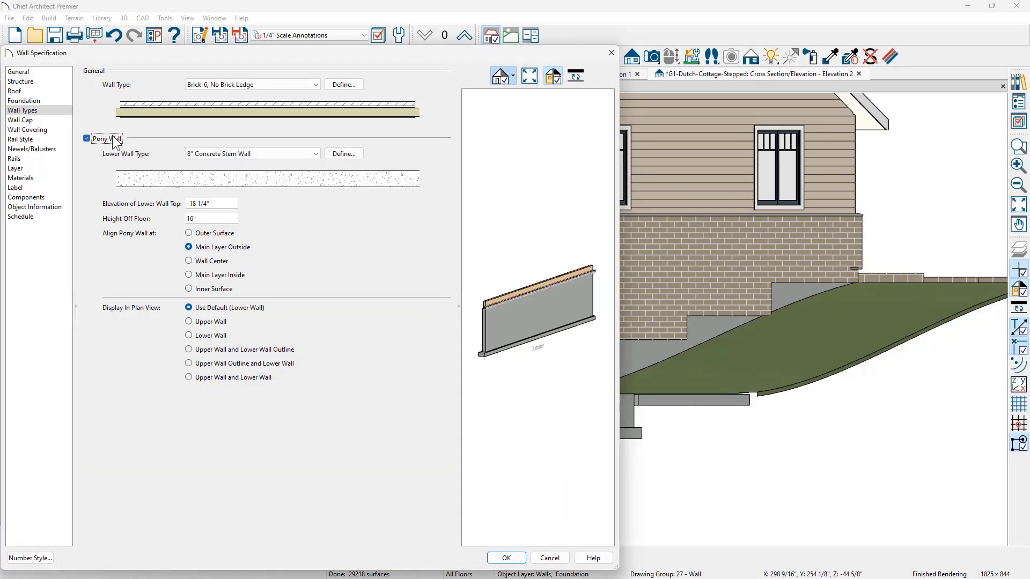
{"action": "left_click", "coordinate": [251, 83]}
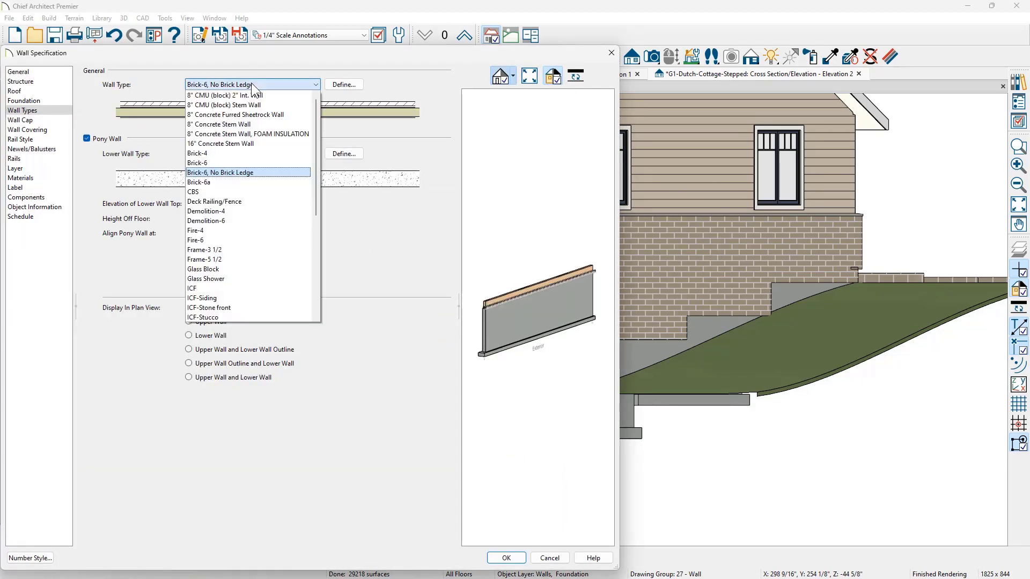
{"action": "left_click", "coordinate": [220, 174]}
{"action": "left_click", "coordinate": [507, 558]}
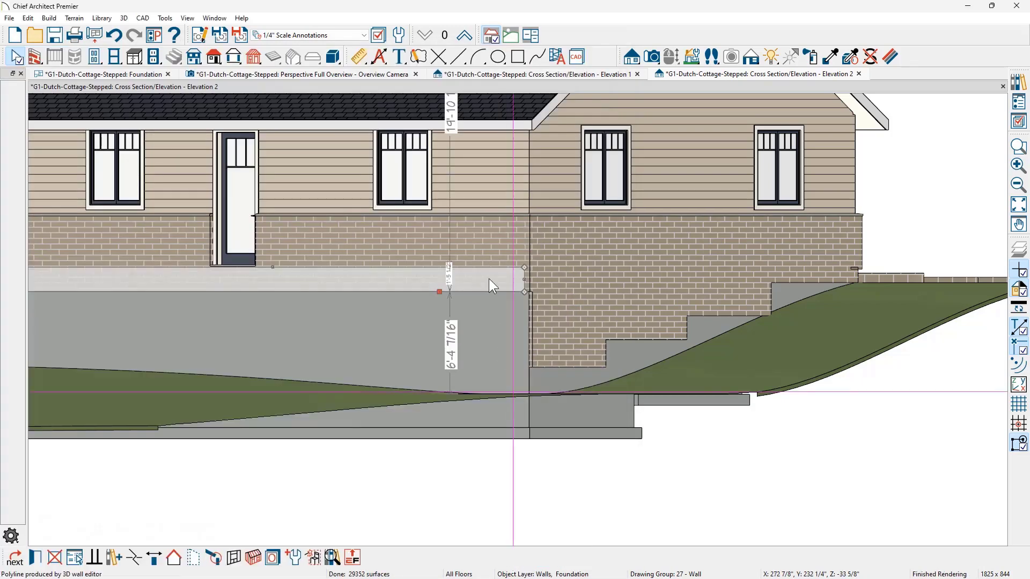
Lower the brick-to-concrete split line down to the sloping grade
{"action": "left_click_drag", "start_coordinate": [491, 276], "coordinate": [537, 366]}
{"action": "scroll", "coordinate": [536, 365], "scroll_direction": "down", "scroll_amount": 1}
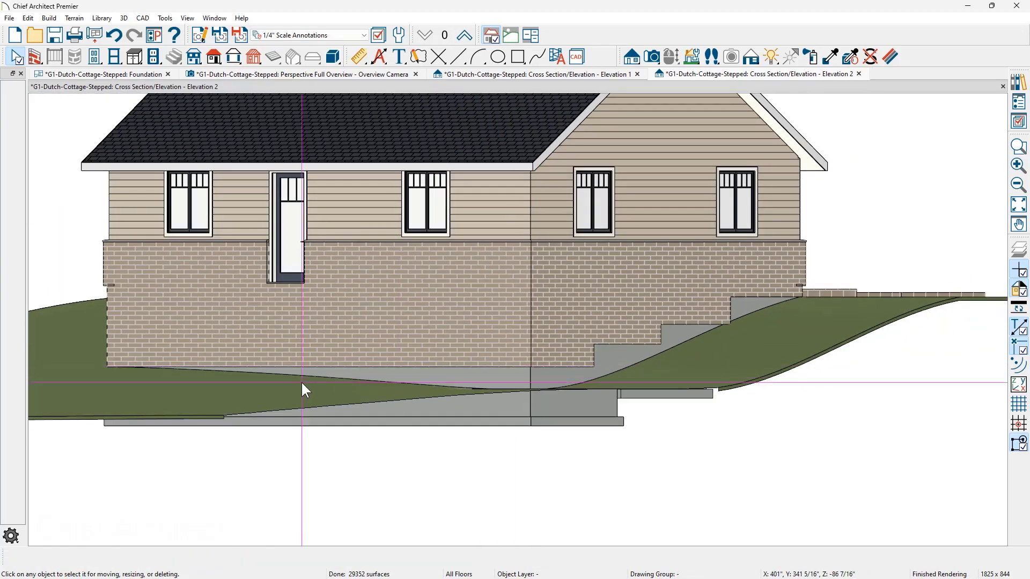
{"action": "middle_click_drag", "start_coordinate": [302, 381], "coordinate": [426, 382]}
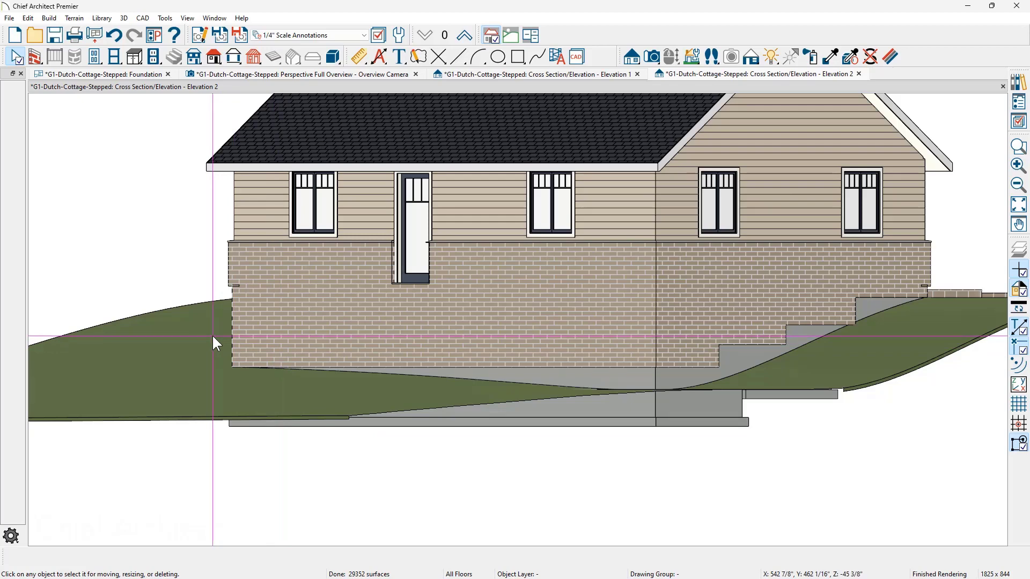
Create Elevation 3 from the Foundation plan and stretch its left foundation wall down to 9'-6"
{"action": "left_click", "coordinate": [138, 74]}
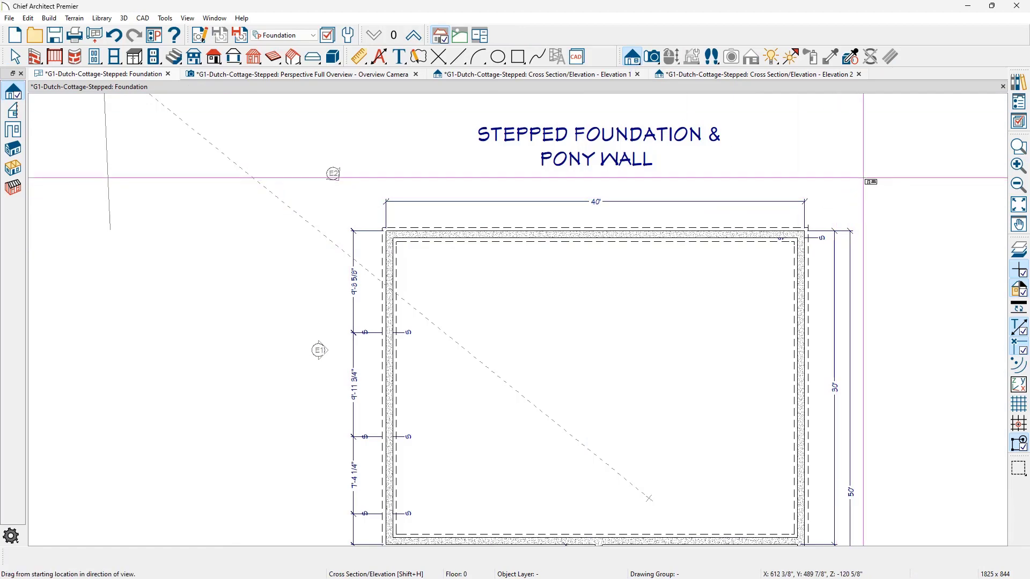
{"action": "left_click_drag", "start_coordinate": [766, 275], "coordinate": [740, 277]}
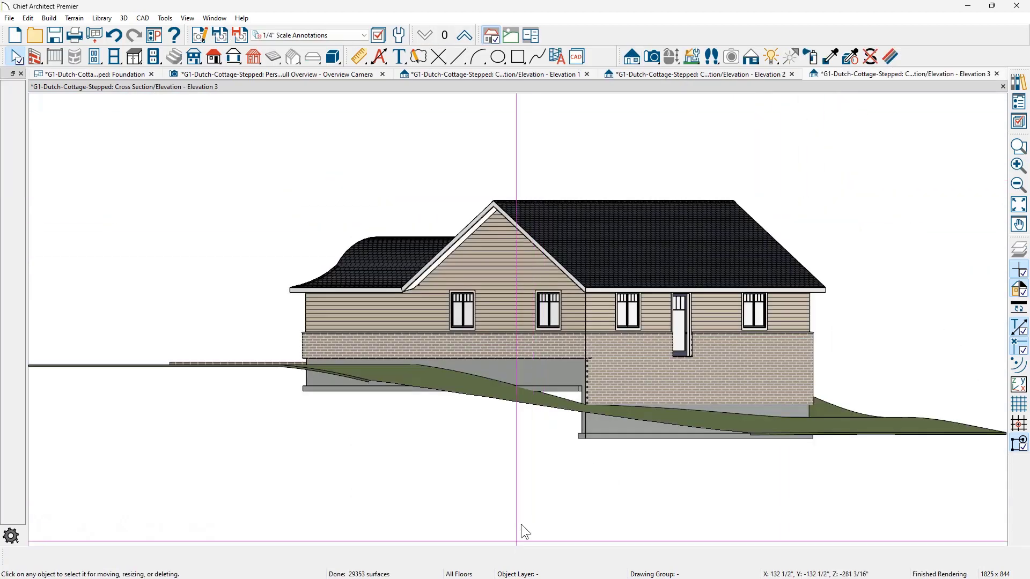
{"action": "scroll", "coordinate": [580, 455], "scroll_direction": "up", "scroll_amount": 4}
{"action": "left_click", "coordinate": [562, 308]}
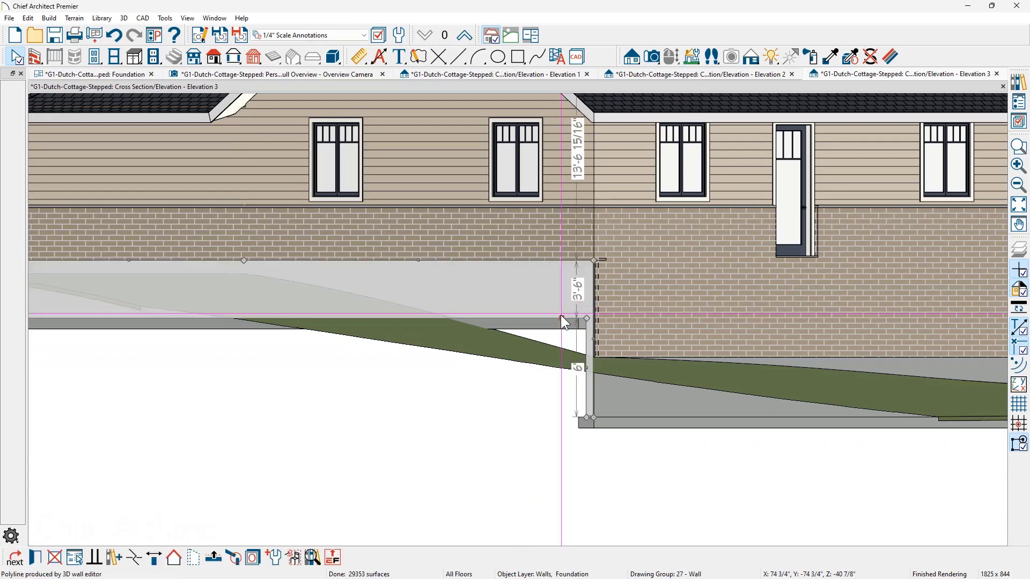
{"action": "left_click_drag", "start_coordinate": [560, 318], "coordinate": [589, 417]}
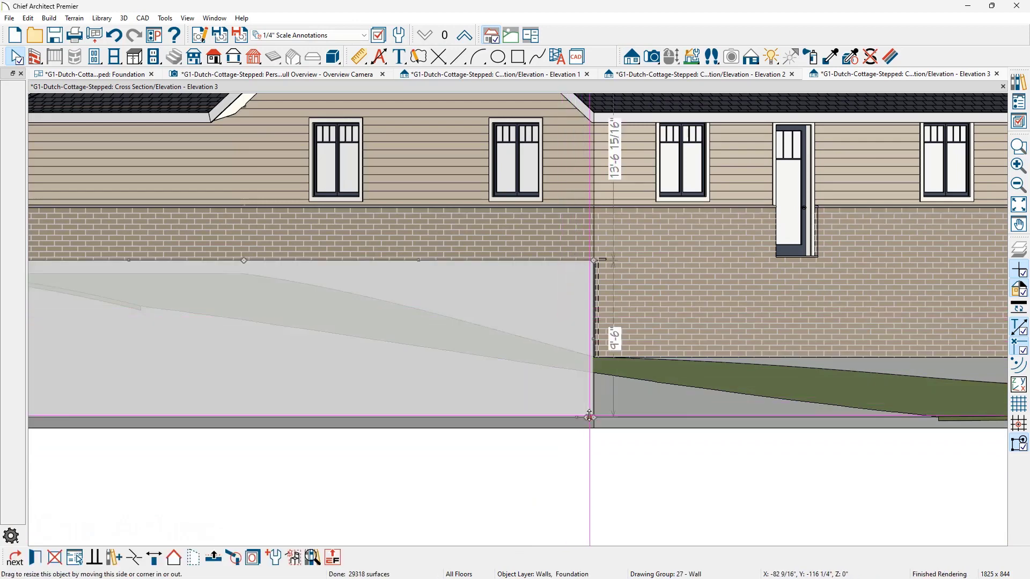
Make the Elevation 3 foundation wall a pony wall with Brick-6 over concrete
{"action": "double_click", "coordinate": [589, 416]}
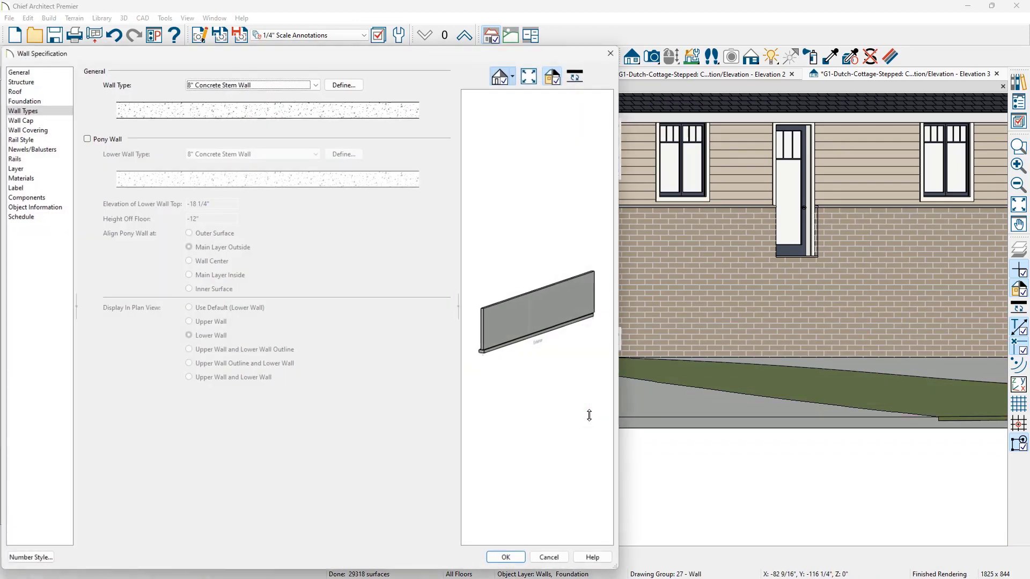
{"action": "left_click", "coordinate": [108, 139]}
{"action": "left_click", "coordinate": [238, 86]}
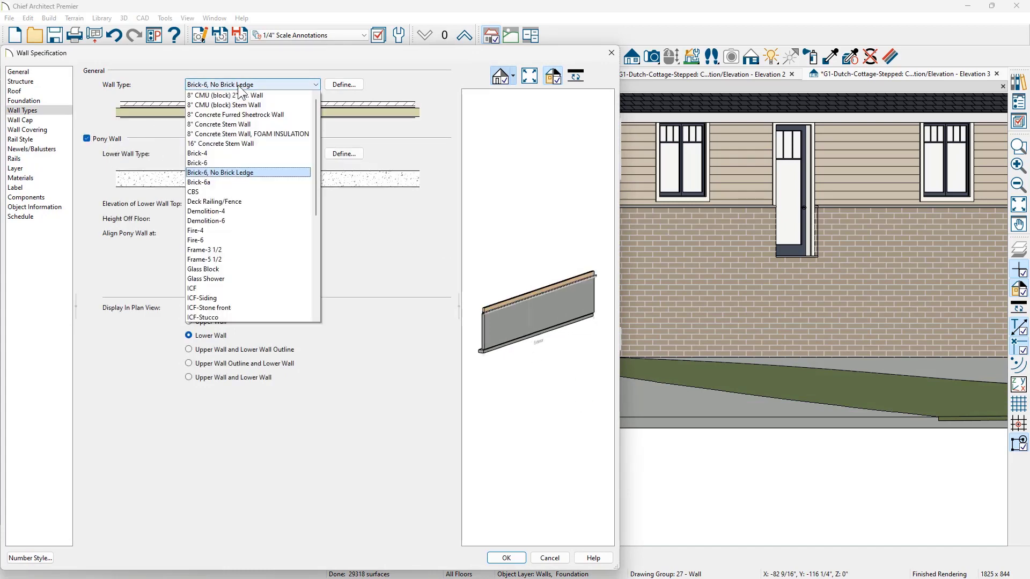
{"action": "left_click", "coordinate": [204, 162]}
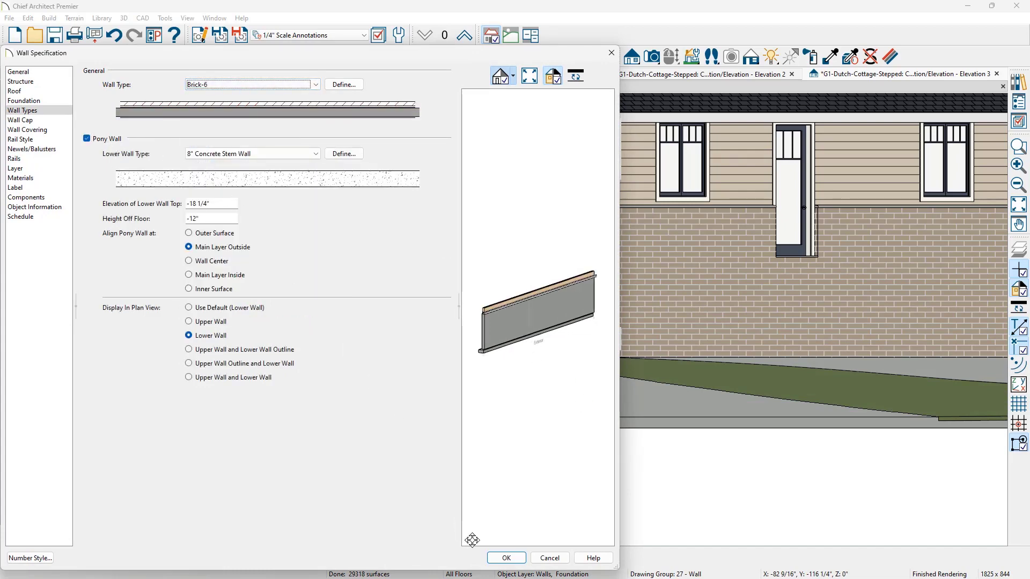
{"action": "left_click", "coordinate": [491, 558]}
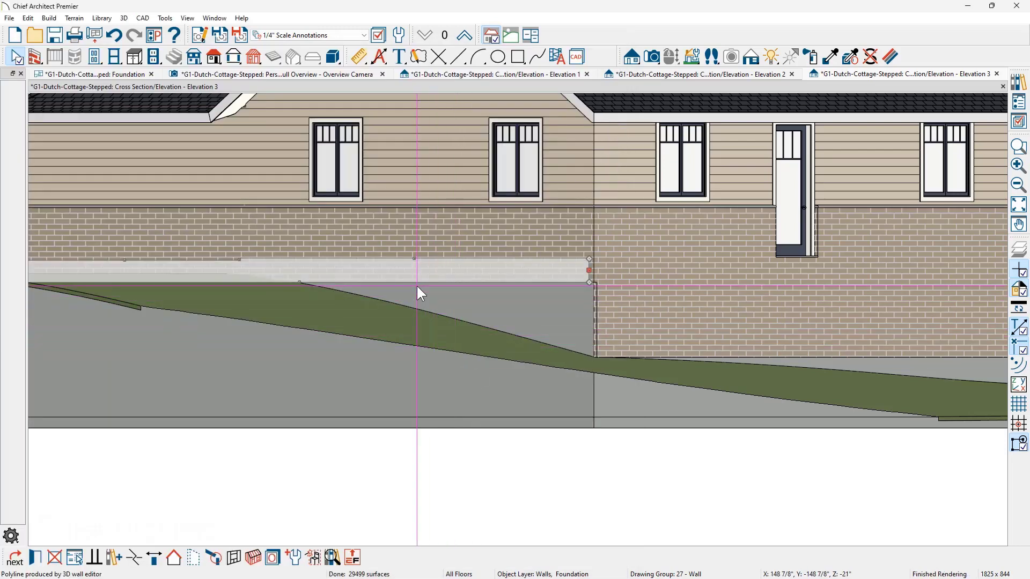
{"action": "key", "text": "Escape"}
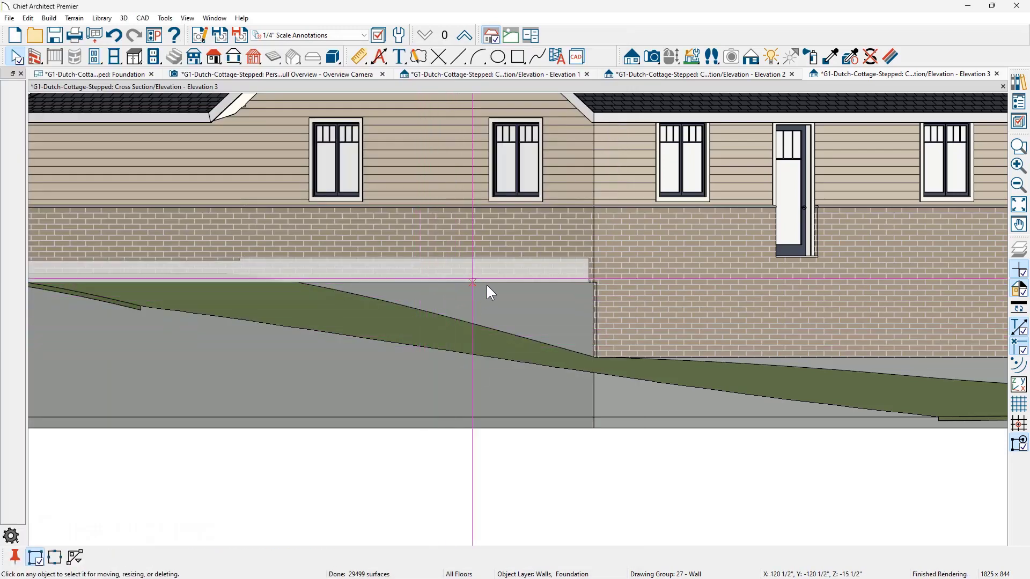
Drag the wall's bottom edge lower so the brick steps down the slope
{"action": "left_click", "coordinate": [494, 285]}
{"action": "left_click_drag", "start_coordinate": [531, 283], "coordinate": [574, 318]}
{"action": "key", "text": "Escape"}
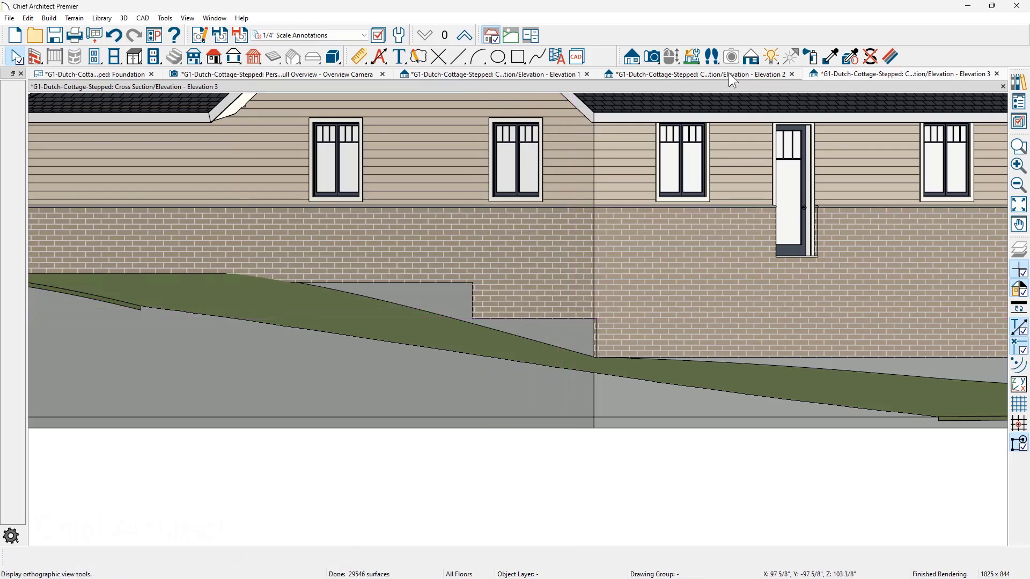
Close Elevations 3 and 2 and orbit the Perspective Full Overview to the cottage's side
{"action": "left_click", "coordinate": [996, 73]}
{"action": "left_click", "coordinate": [859, 75]}
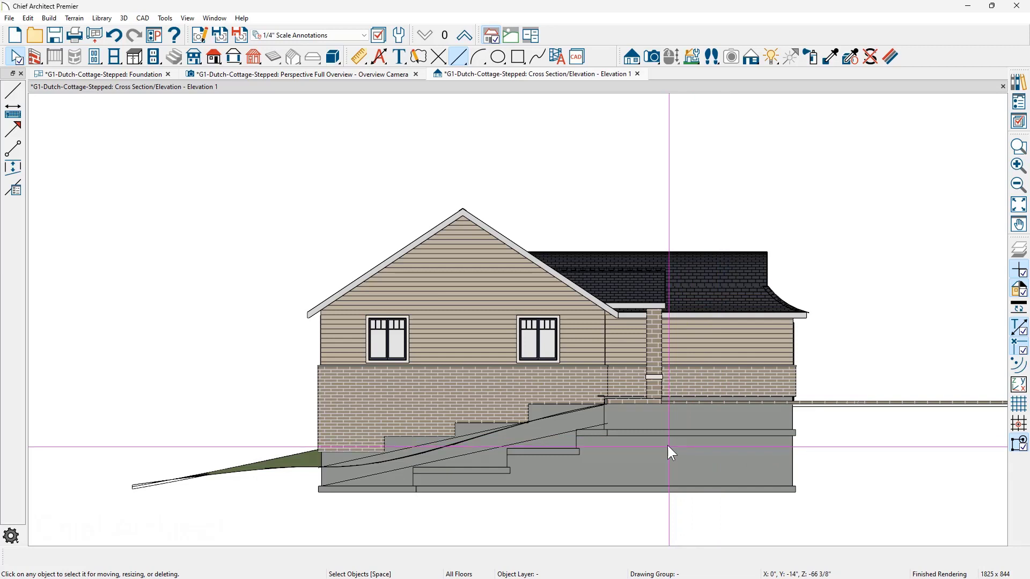
{"action": "left_click", "coordinate": [387, 76]}
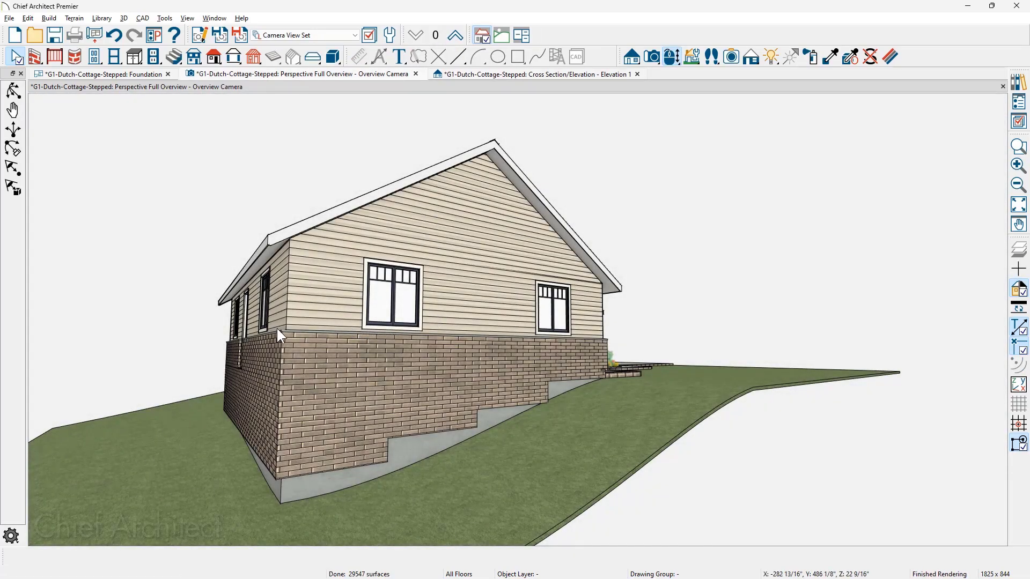
{"action": "left_click_drag", "start_coordinate": [277, 331], "coordinate": [495, 406]}
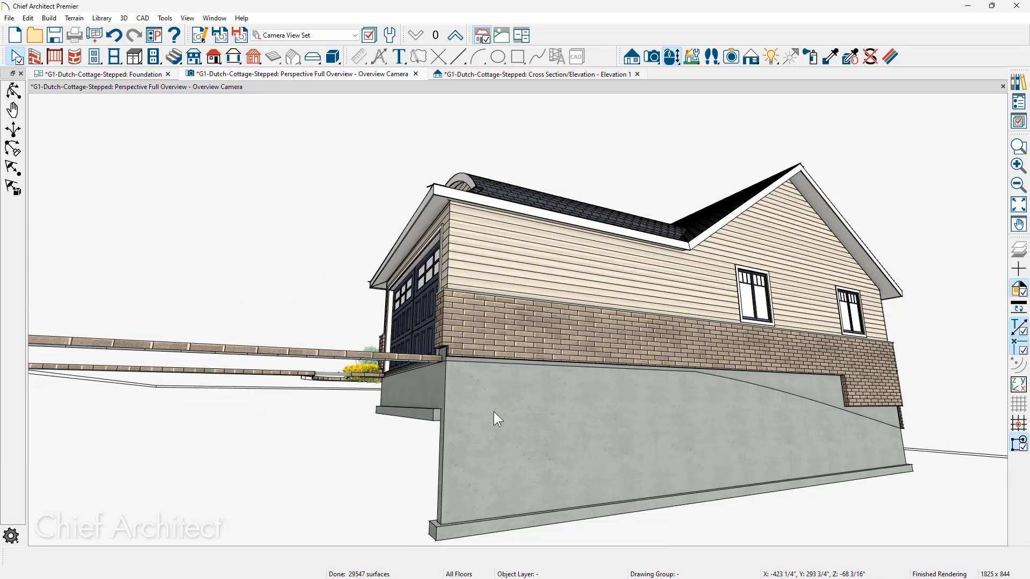
Raise the side foundation wall's bottom in 3D so it steps with the terrain, then return to Elevation 1
{"action": "left_click", "coordinate": [745, 462]}
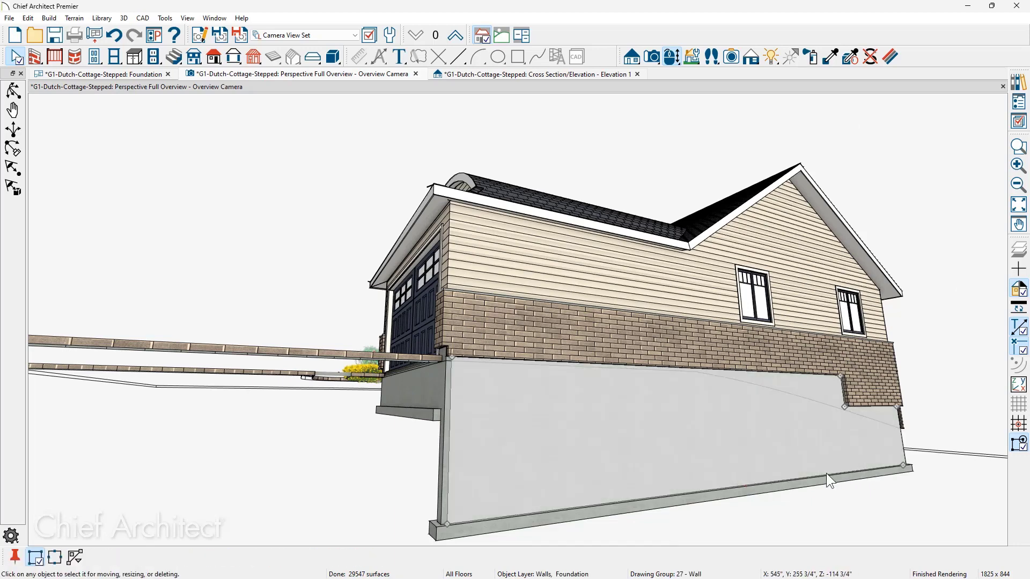
{"action": "left_click_drag", "start_coordinate": [816, 479], "coordinate": [440, 410]}
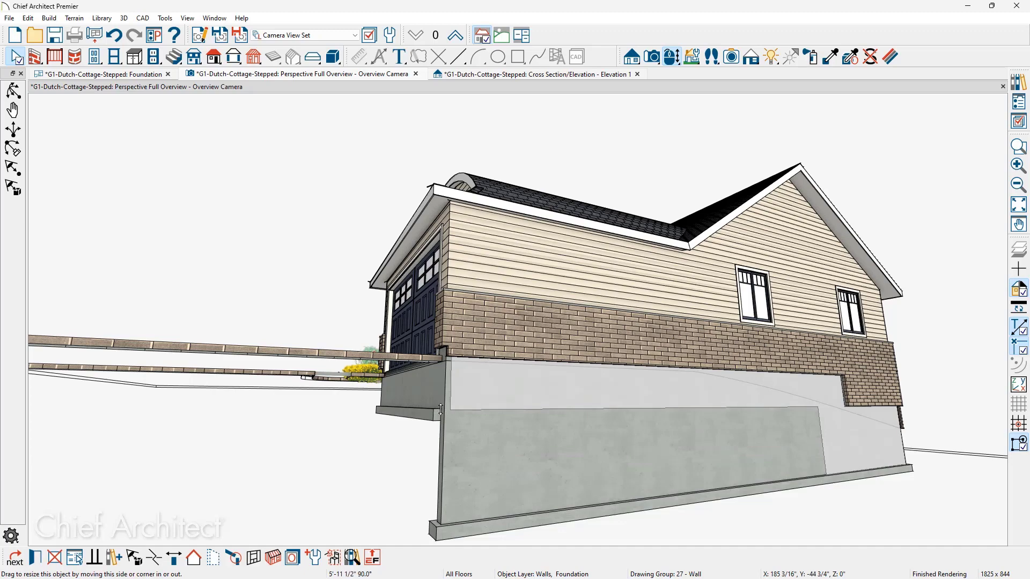
{"action": "left_click_drag", "start_coordinate": [439, 411], "coordinate": [441, 410]}
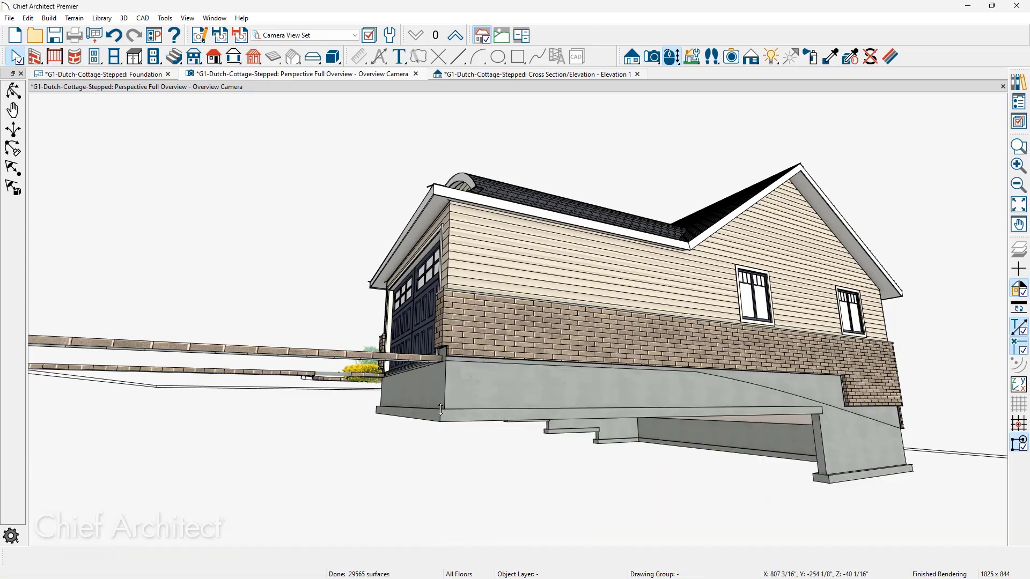
{"action": "left_click_drag", "start_coordinate": [458, 331], "coordinate": [793, 356]}
{"action": "scroll", "coordinate": [352, 464], "scroll_direction": "up", "scroll_amount": 3}
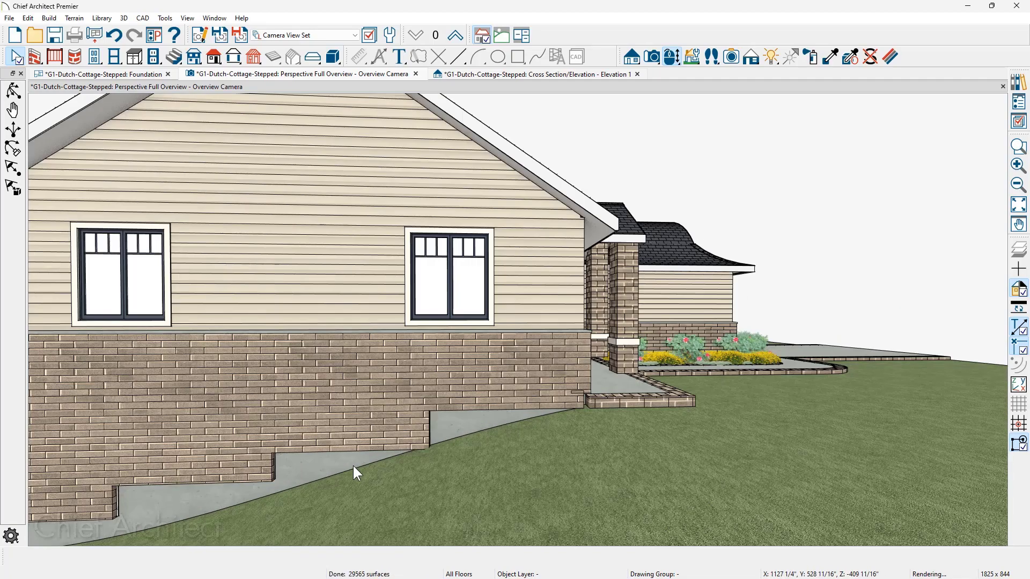
{"action": "middle_click_drag", "start_coordinate": [365, 450], "coordinate": [463, 431]}
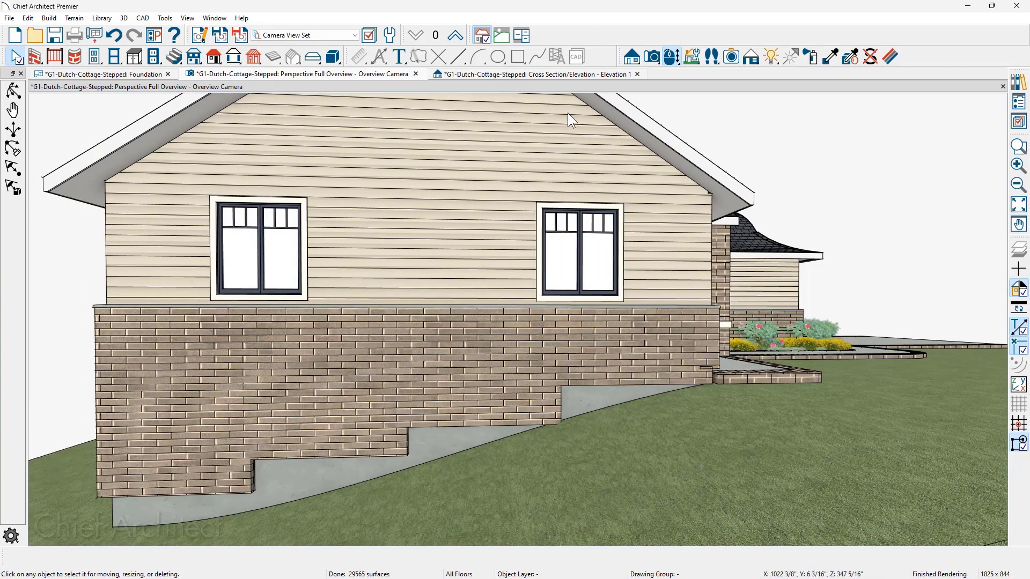
{"action": "left_click", "coordinate": [566, 75]}
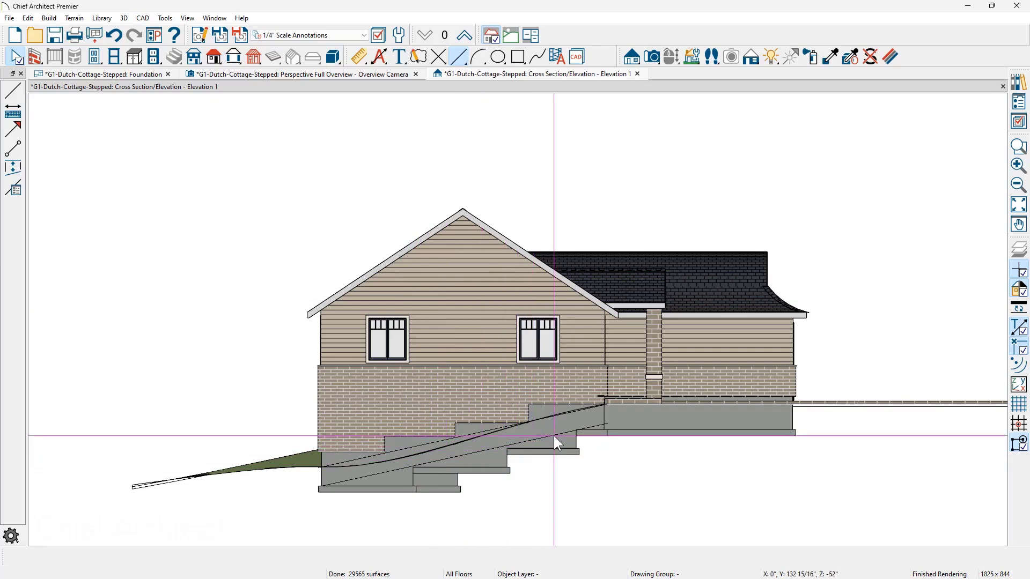
Override Elevation 1's below-grade lines to grey, dashed, weight 1
{"action": "left_click", "coordinate": [198, 38]}
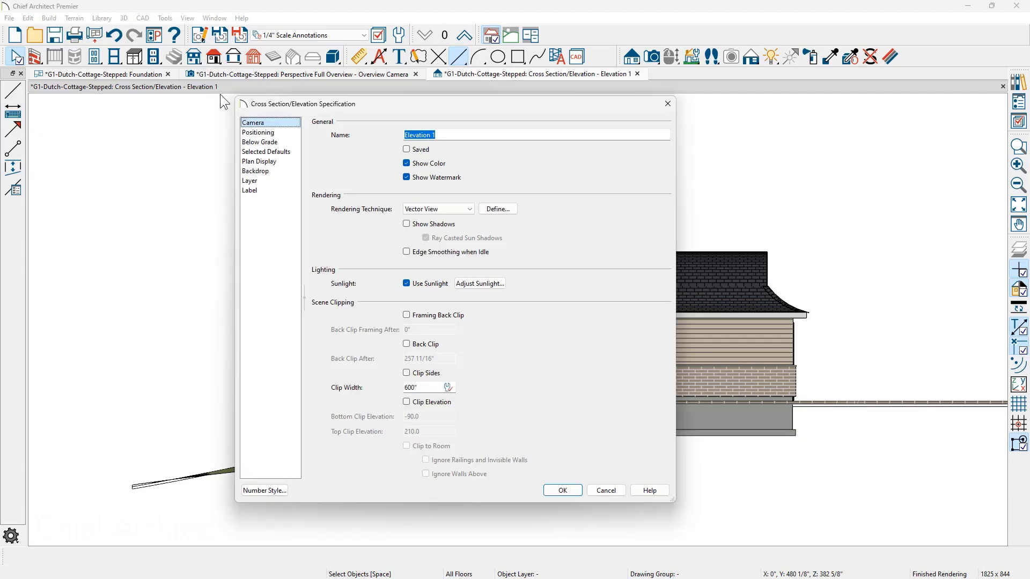
{"action": "left_click", "coordinate": [268, 143]}
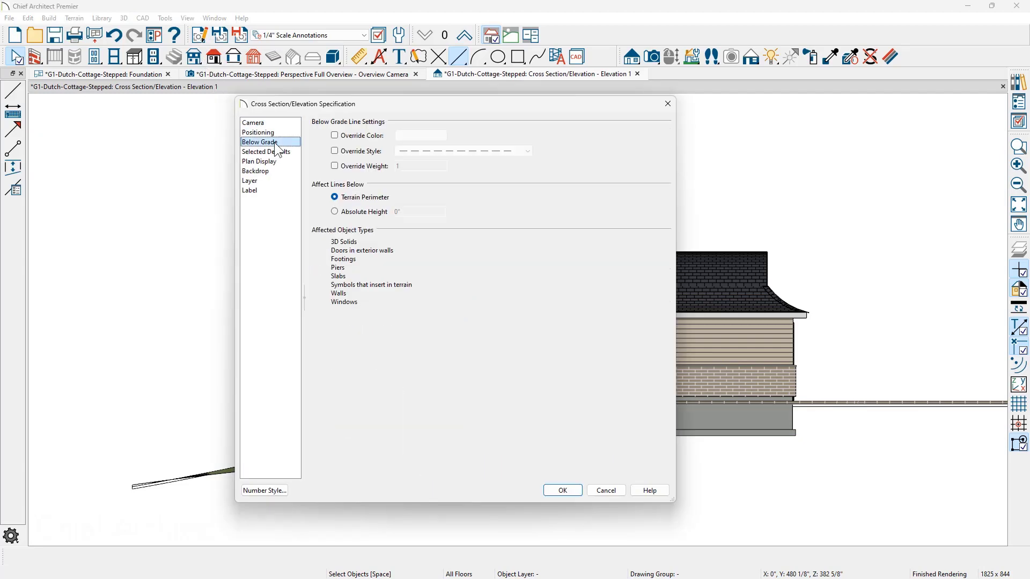
{"action": "left_click", "coordinate": [336, 136]}
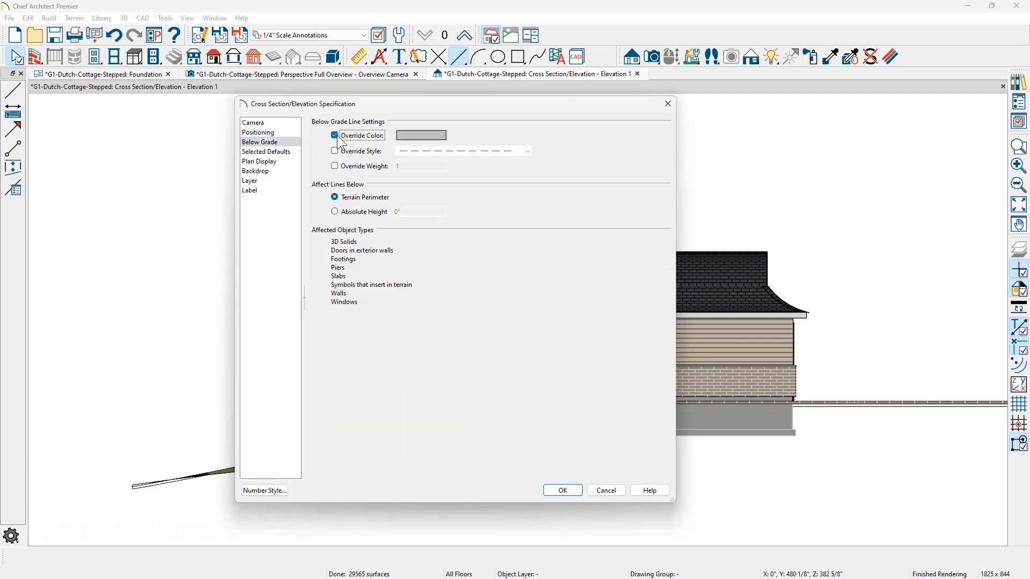
{"action": "left_click", "coordinate": [361, 152]}
{"action": "left_click", "coordinate": [349, 168]}
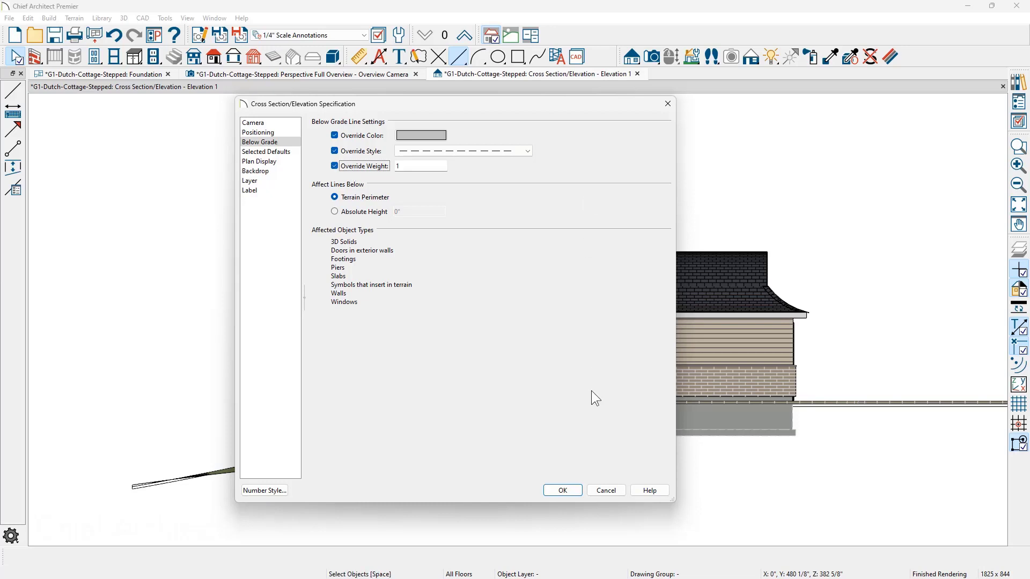
{"action": "left_click", "coordinate": [562, 490]}
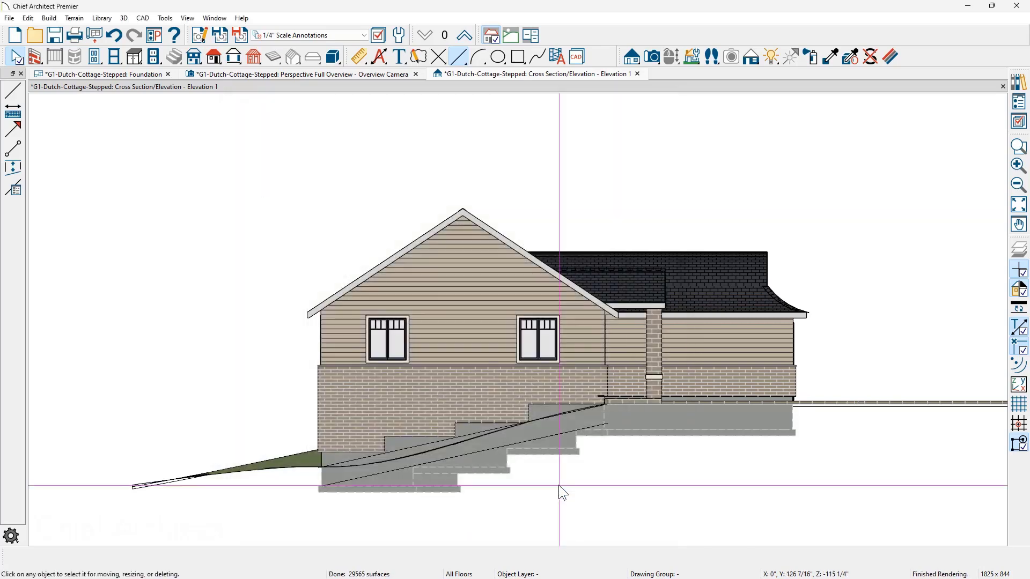
{"action": "scroll", "coordinate": [461, 509], "scroll_direction": "up", "scroll_amount": 4}
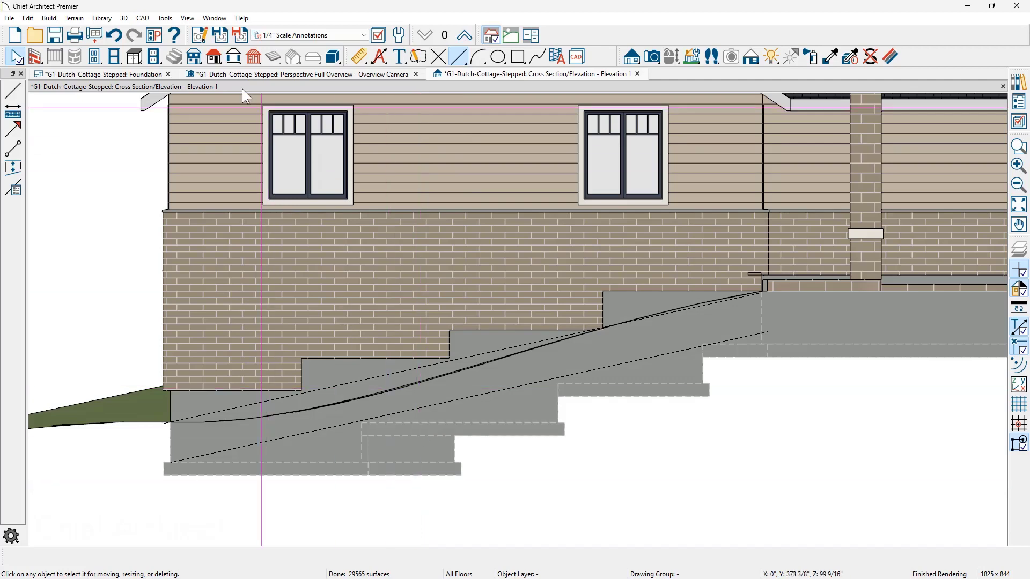
{"action": "left_click", "coordinate": [208, 43]}
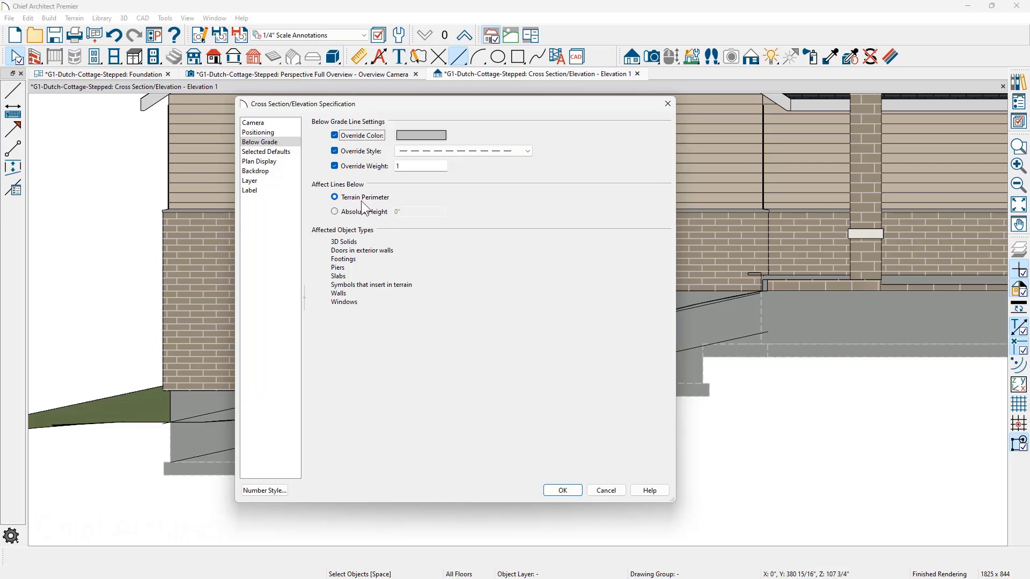
{"action": "left_click_drag", "start_coordinate": [411, 105], "coordinate": [761, 311]}
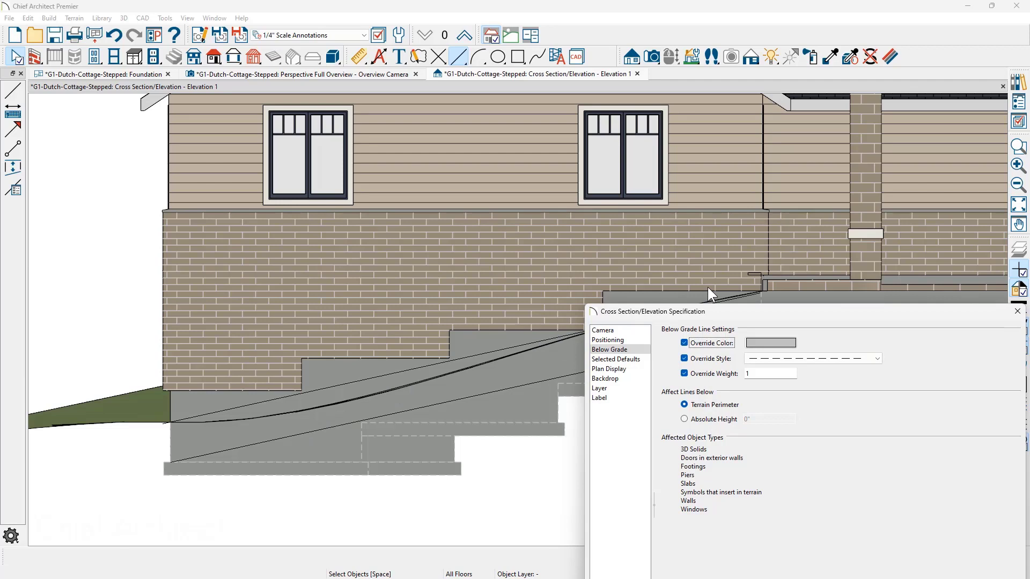
{"action": "key", "text": "Return"}
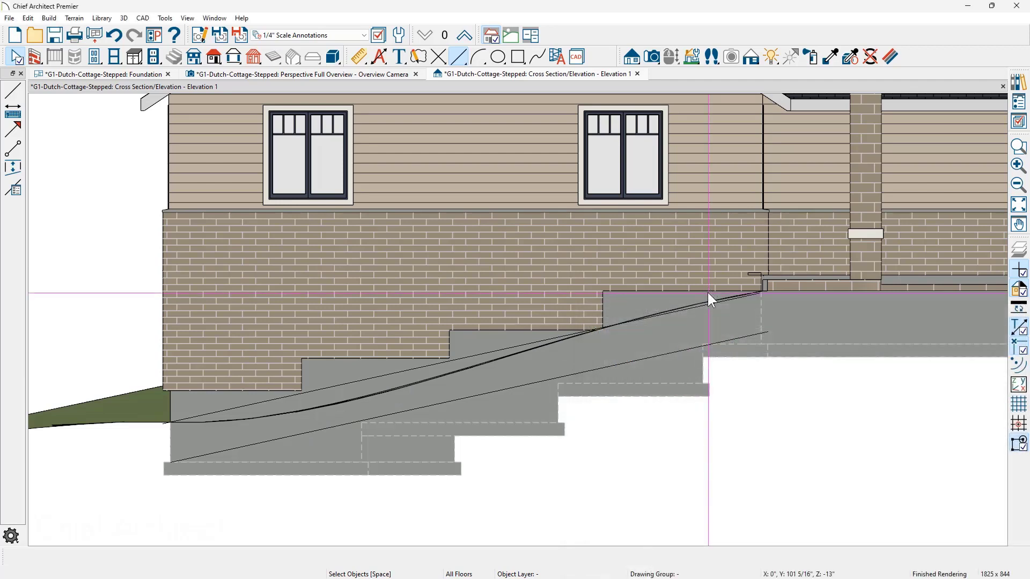
Set the Foundation plan's Pony Wall Display to Upper Wall Outline and Lower Wall
{"action": "left_click", "coordinate": [140, 76]}
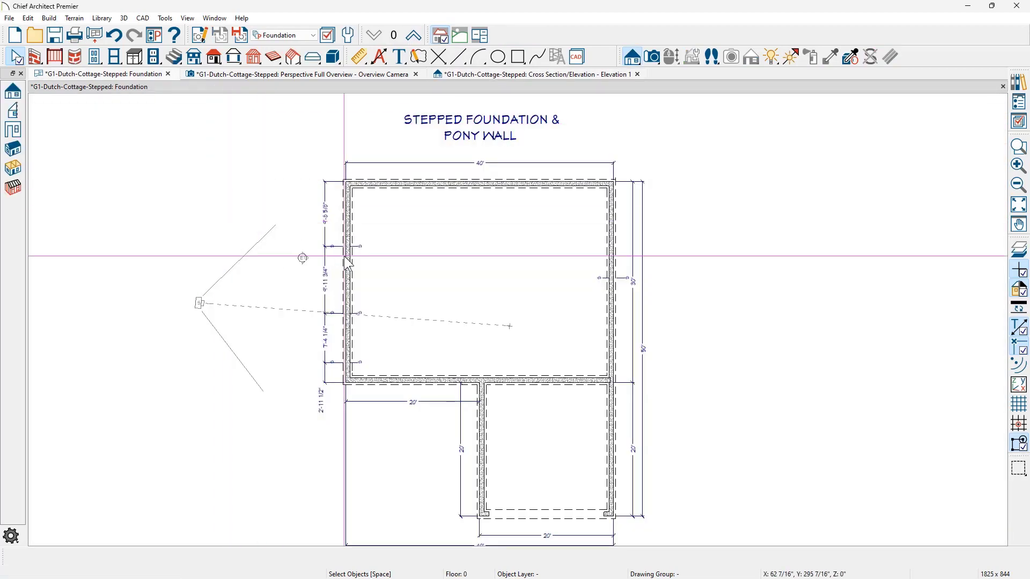
{"action": "scroll", "coordinate": [347, 263], "scroll_direction": "up", "scroll_amount": 3}
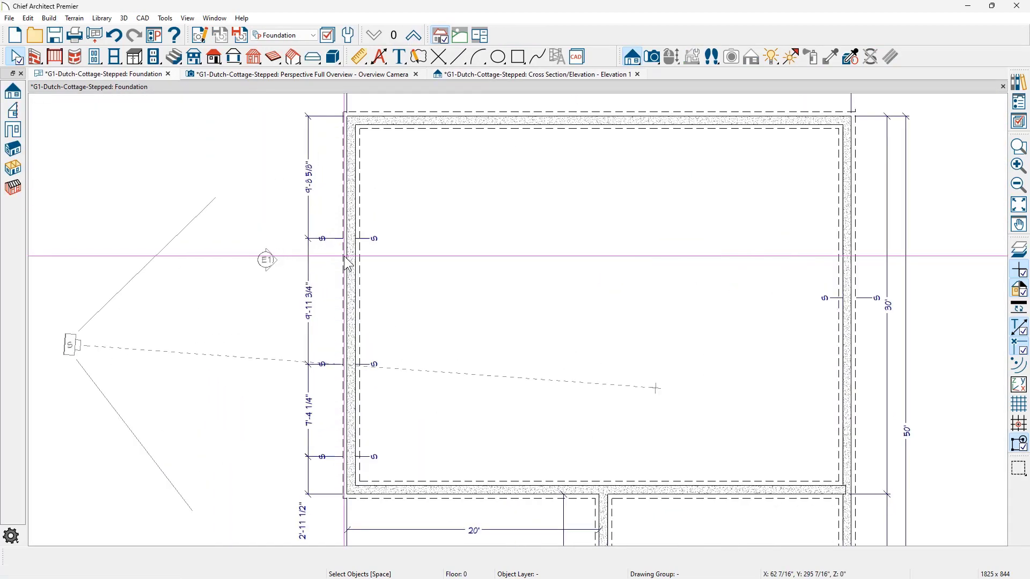
{"action": "left_click", "coordinate": [208, 34]}
{"action": "left_click", "coordinate": [320, 147]}
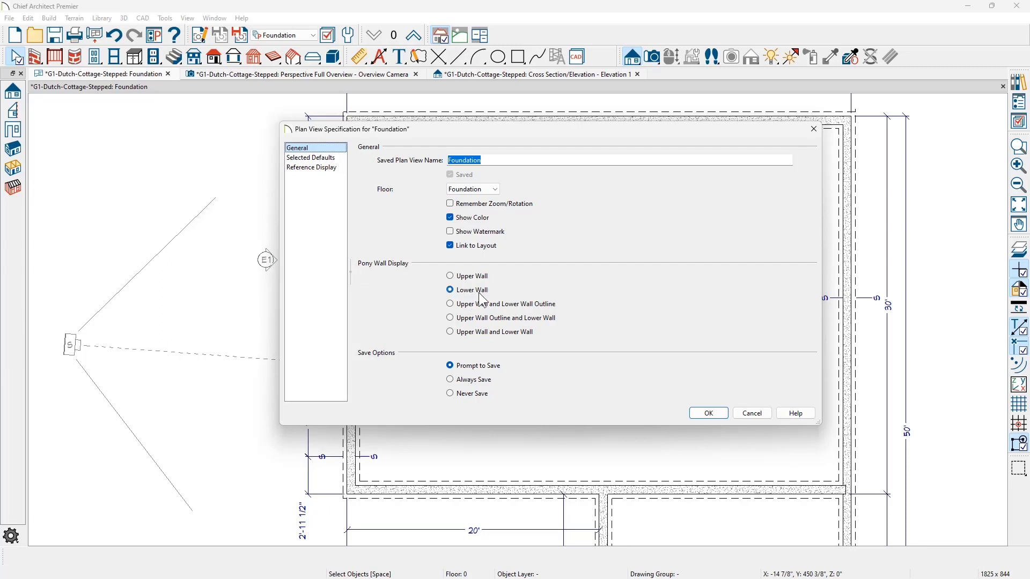
{"action": "left_click", "coordinate": [470, 334]}
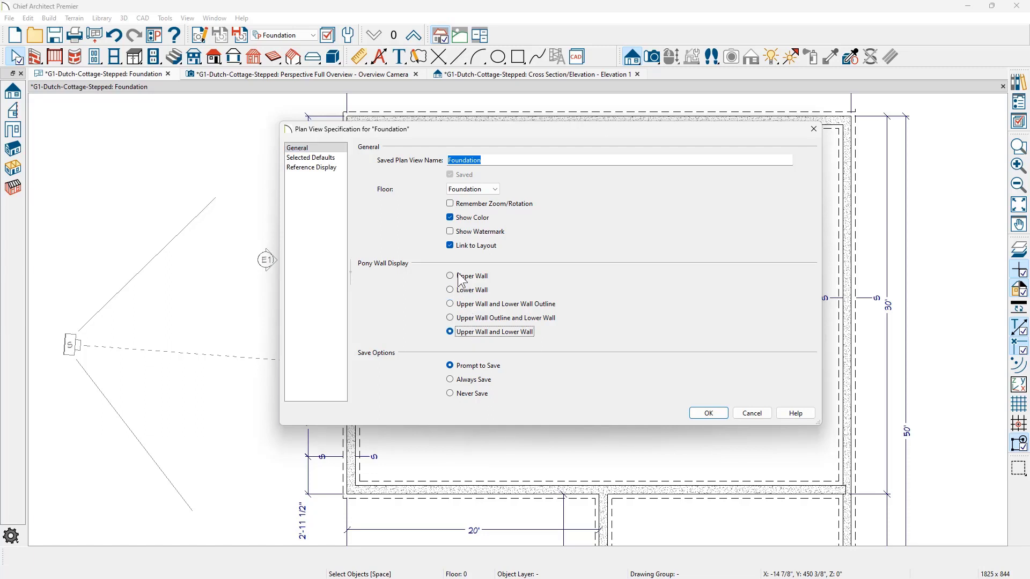
{"action": "left_click", "coordinate": [467, 318]}
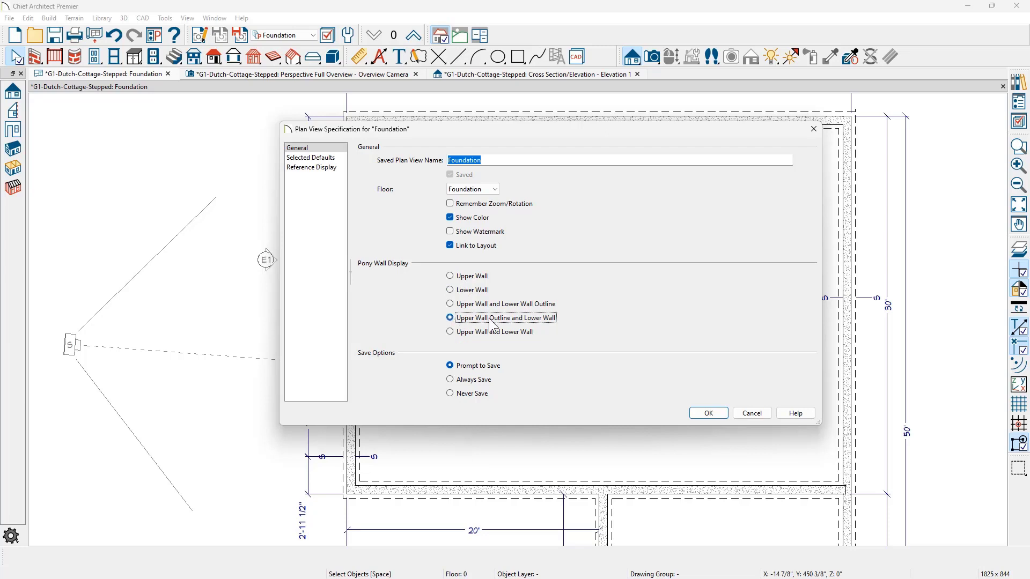
{"action": "left_click", "coordinate": [707, 413]}
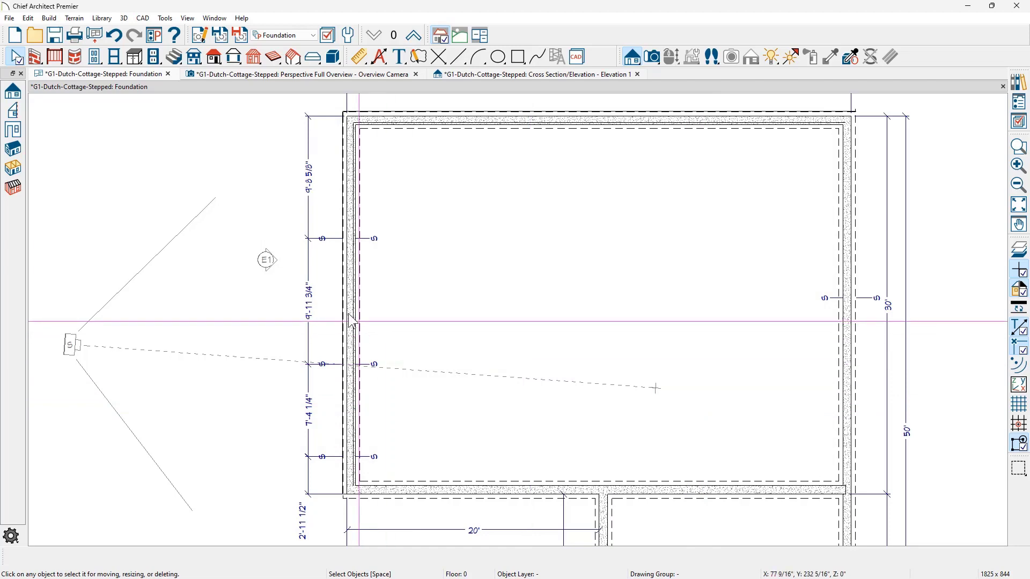
{"action": "scroll", "coordinate": [359, 325], "scroll_direction": "up", "scroll_amount": 5}
{"action": "scroll", "coordinate": [350, 317], "scroll_direction": "up", "scroll_amount": 1}
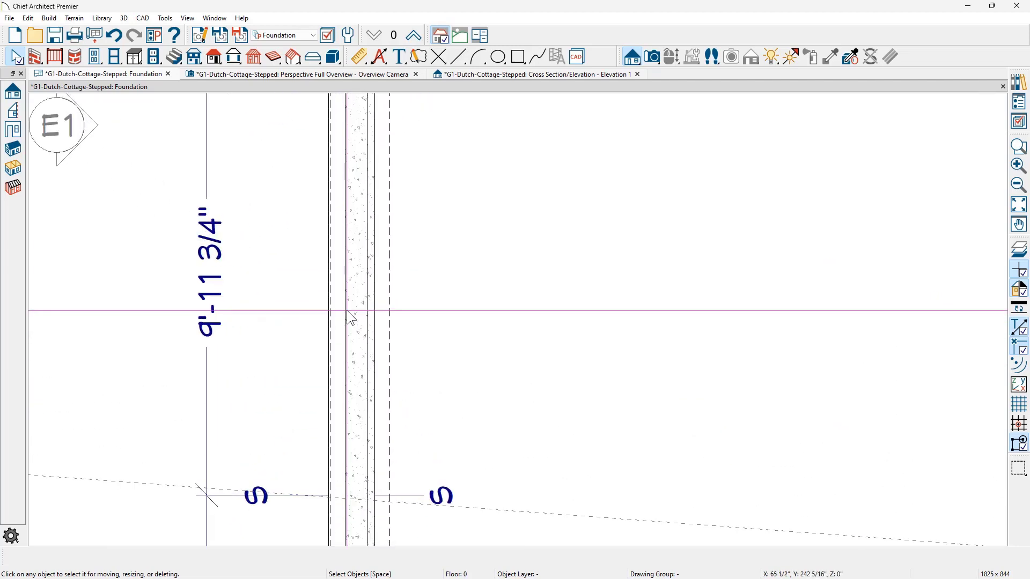